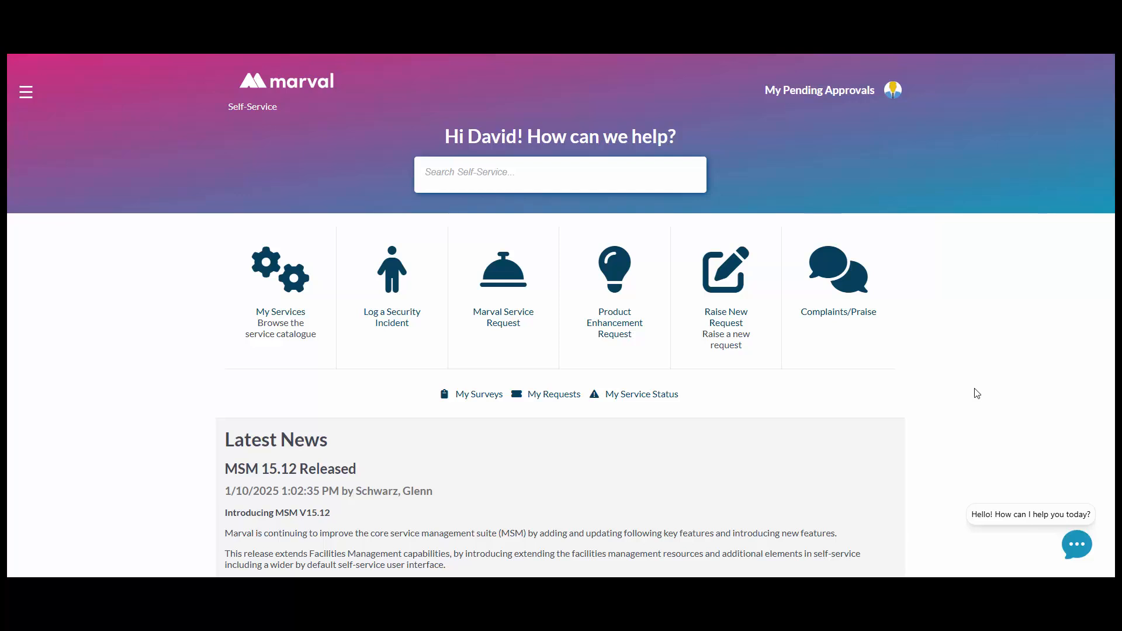
Open the self-service chat, go to Select a Form, try the Invoice Payment and WHS Incident Form links, and close the chat
left_click(1074, 544)
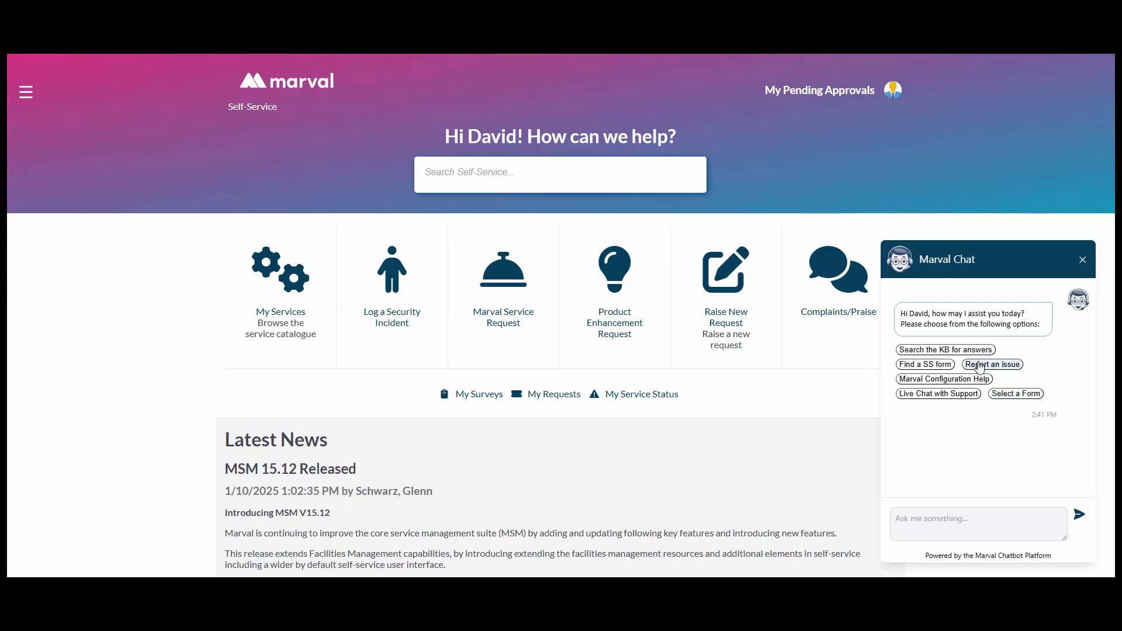
left_click(1015, 394)
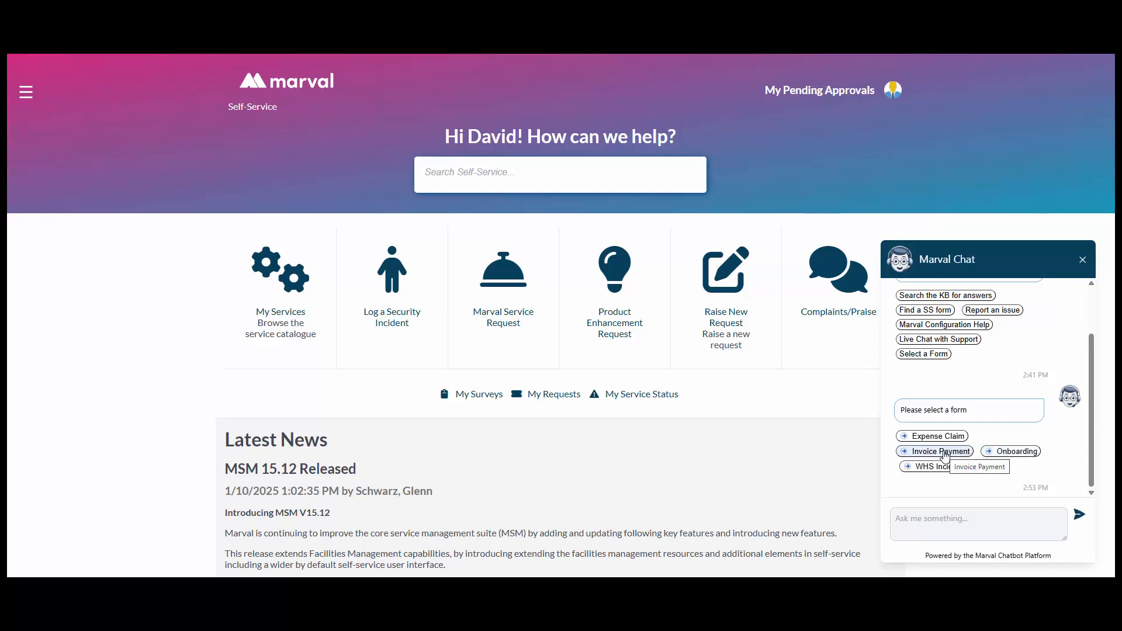
left_click(924, 454)
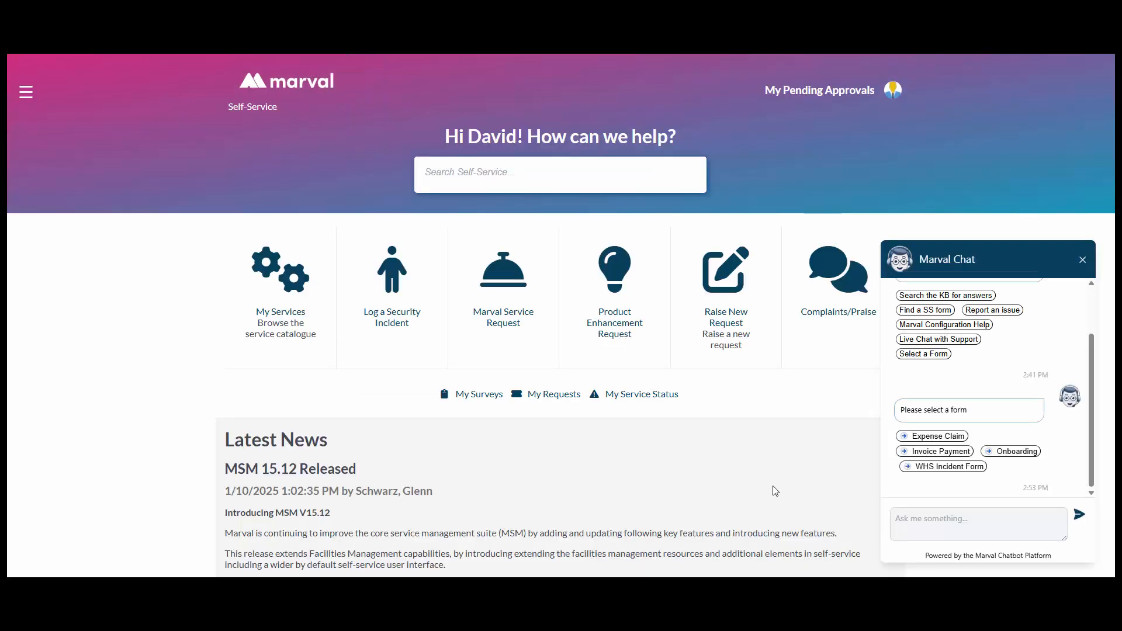
left_click(954, 468)
left_click(1082, 259)
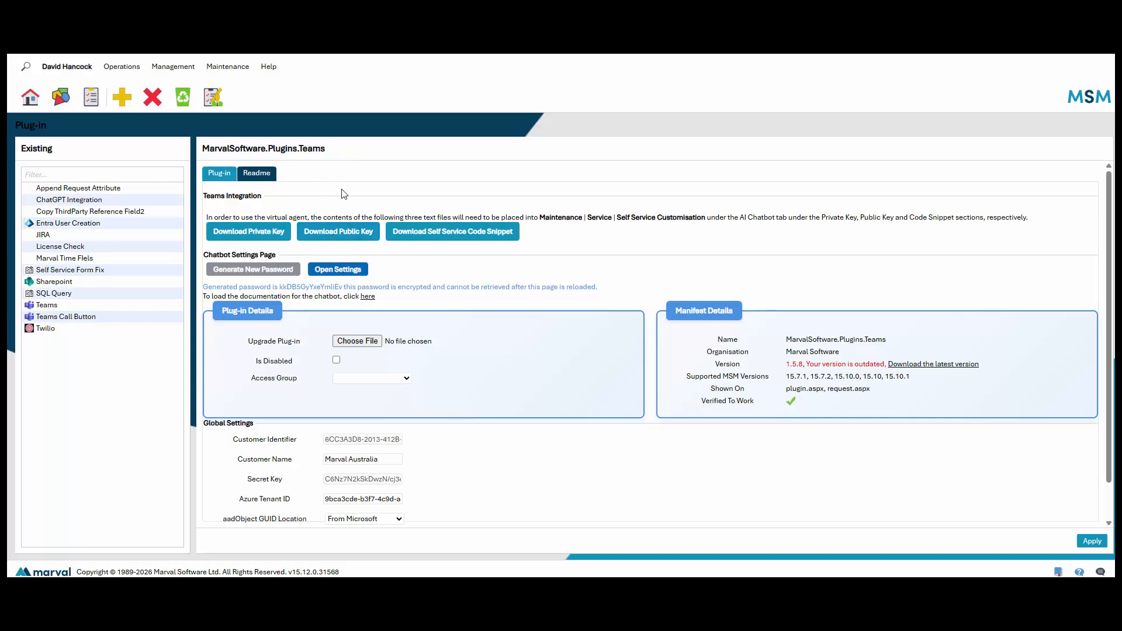
Switch to the chatbot settings' Virtual Agent Designer, create a card with the key formSelectionStart, and save the cards
left_click(263, 55)
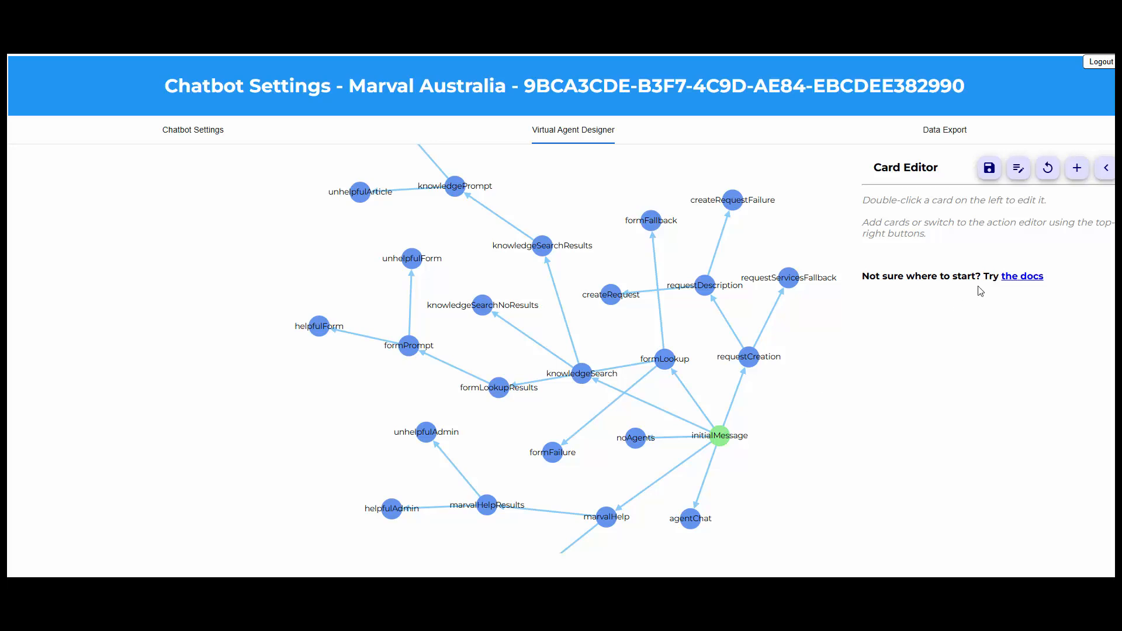
left_click(990, 168)
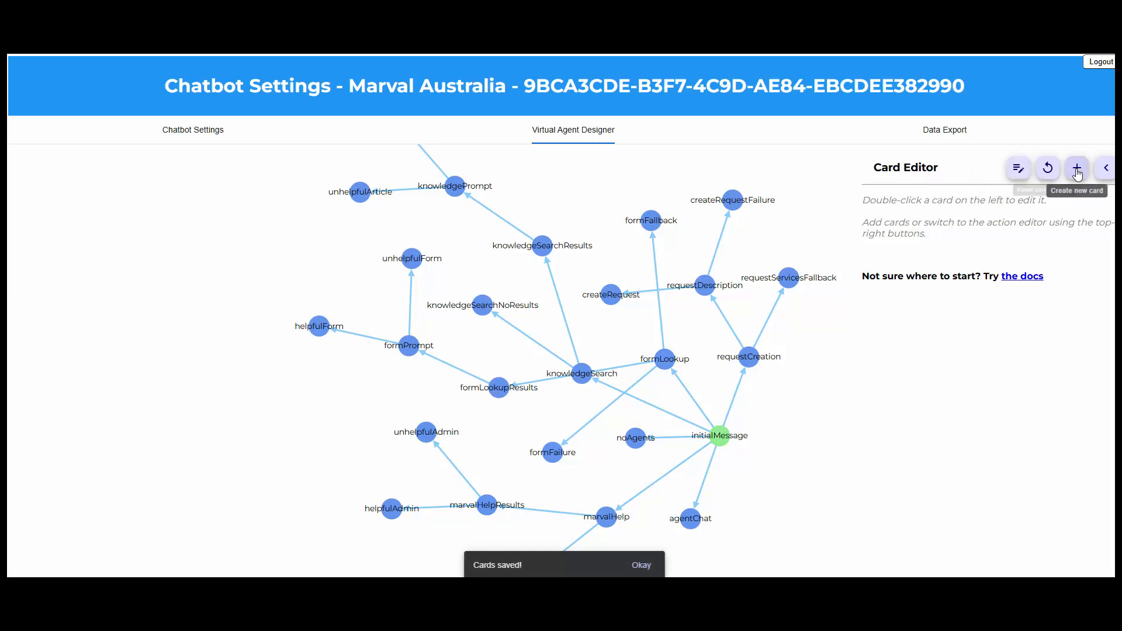
left_click(1078, 170)
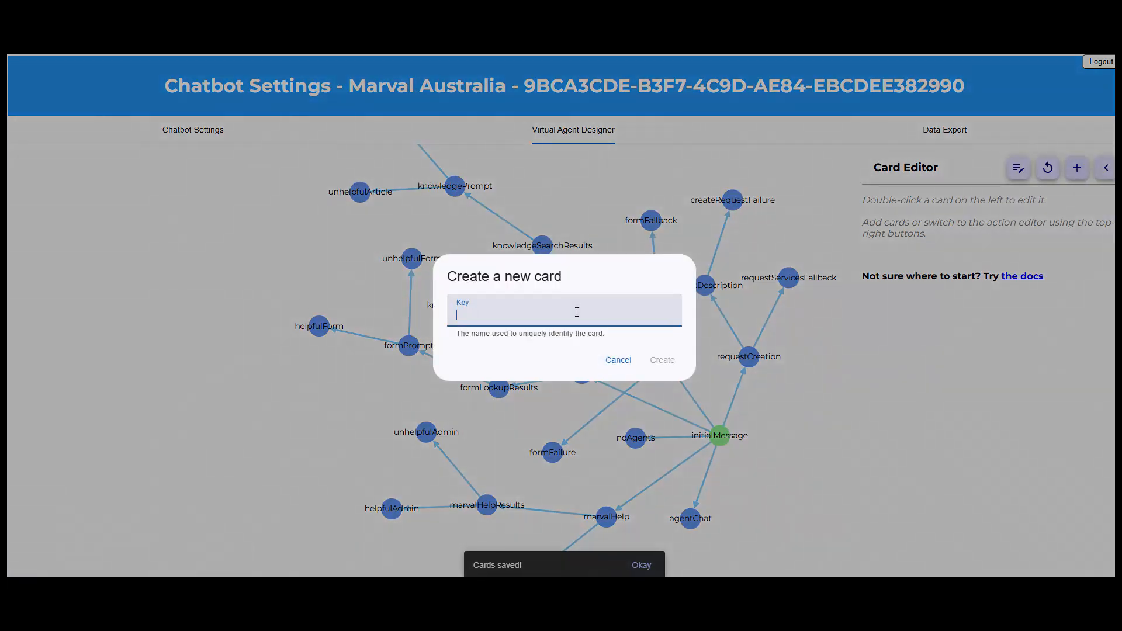
type("for")
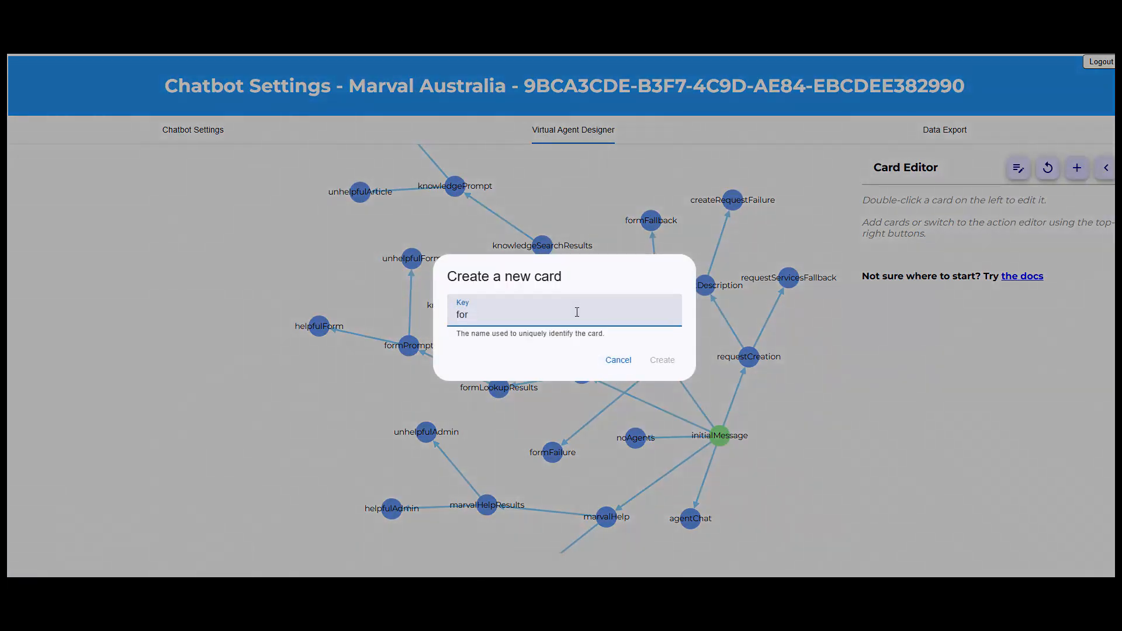
type("mSelectionStart")
left_click(663, 358)
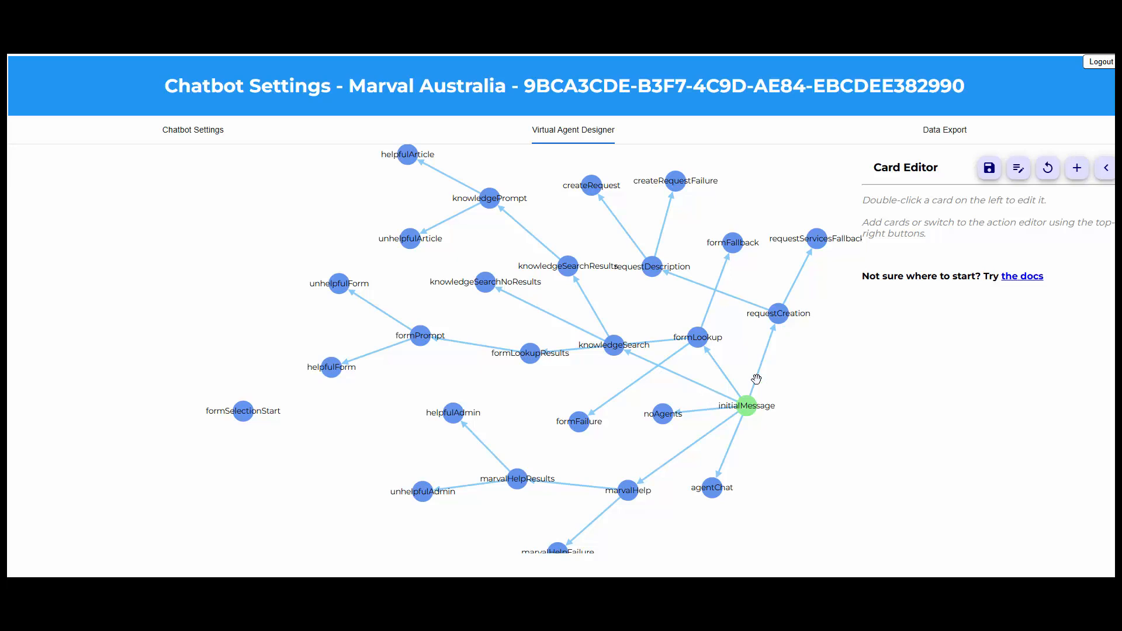
left_click(990, 168)
Open the initialMessage card and start a new option labelled "Please select a form..."
double_click(754, 407)
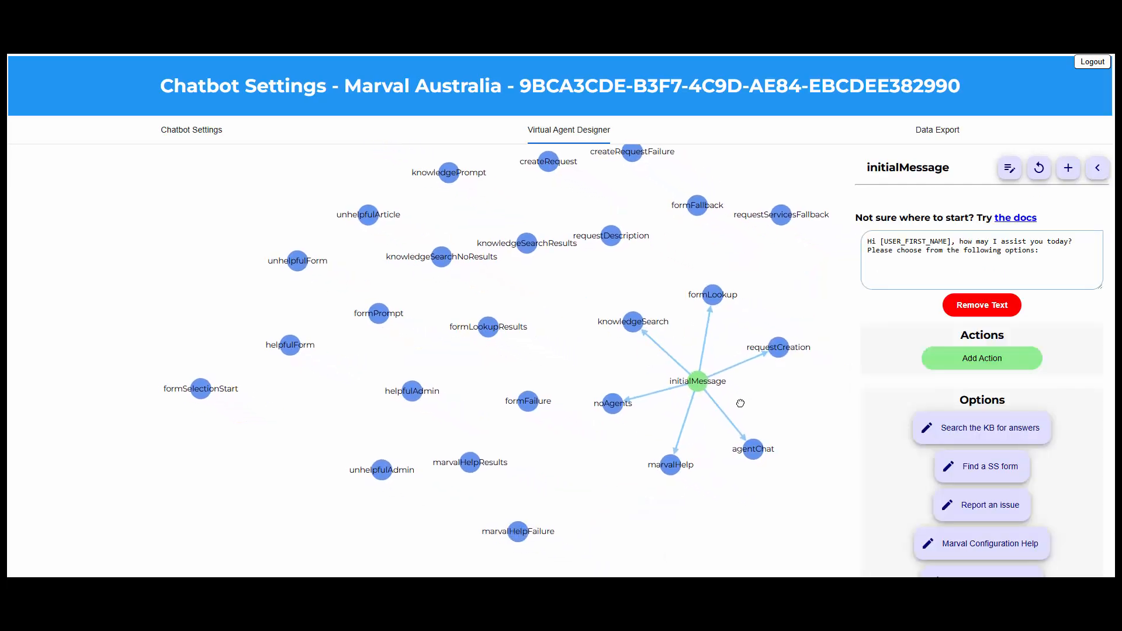
scroll(882, 414, "down", 3)
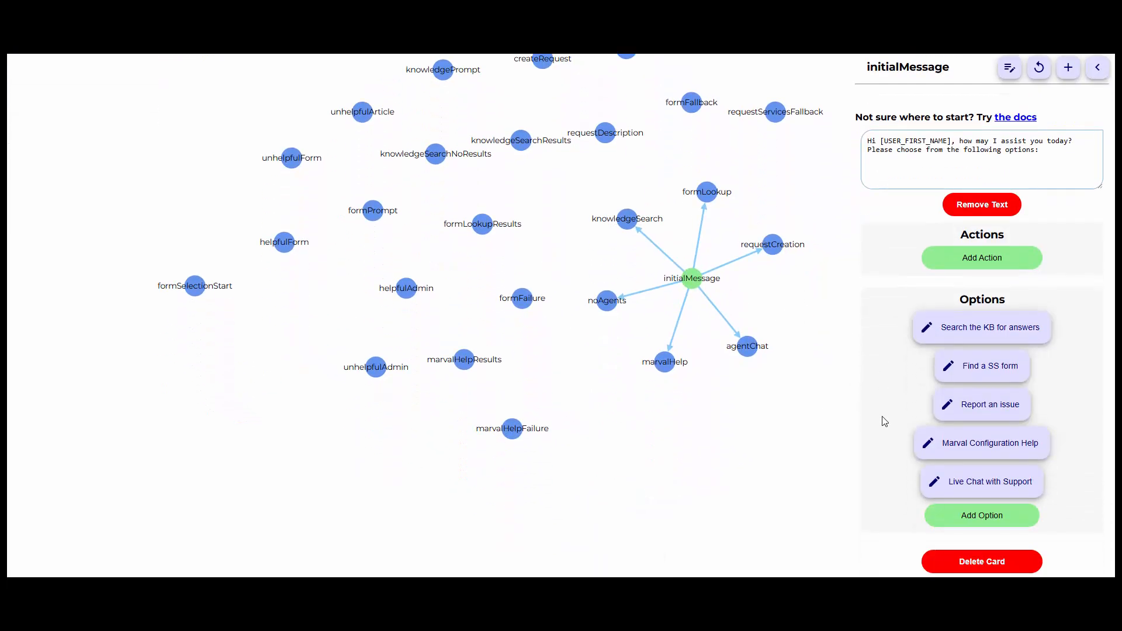
left_click(986, 515)
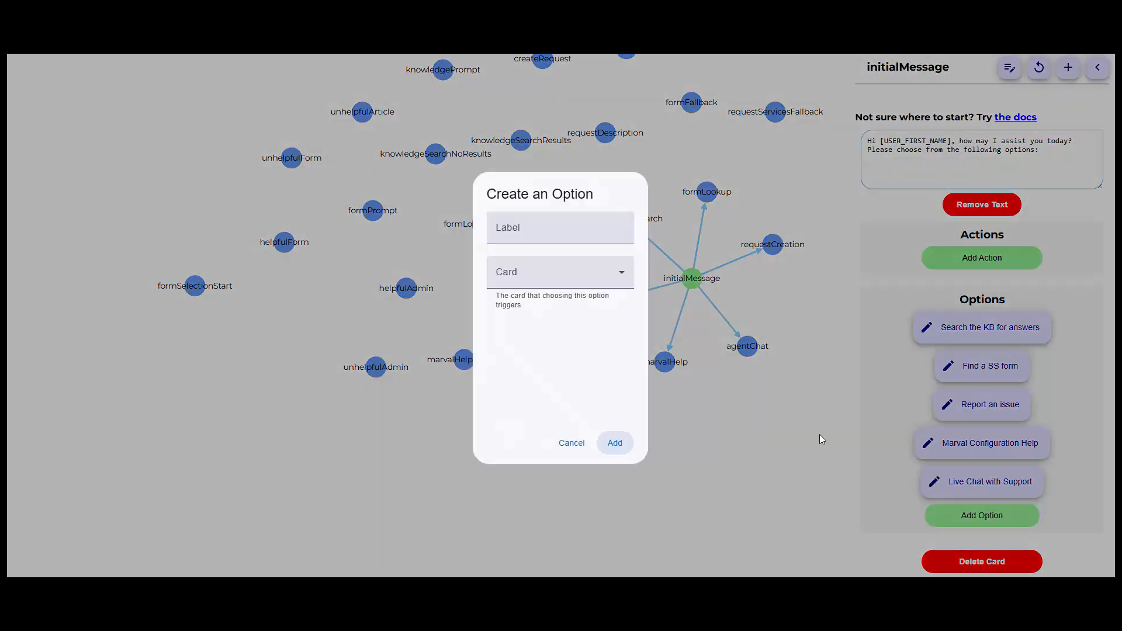
left_click(578, 233)
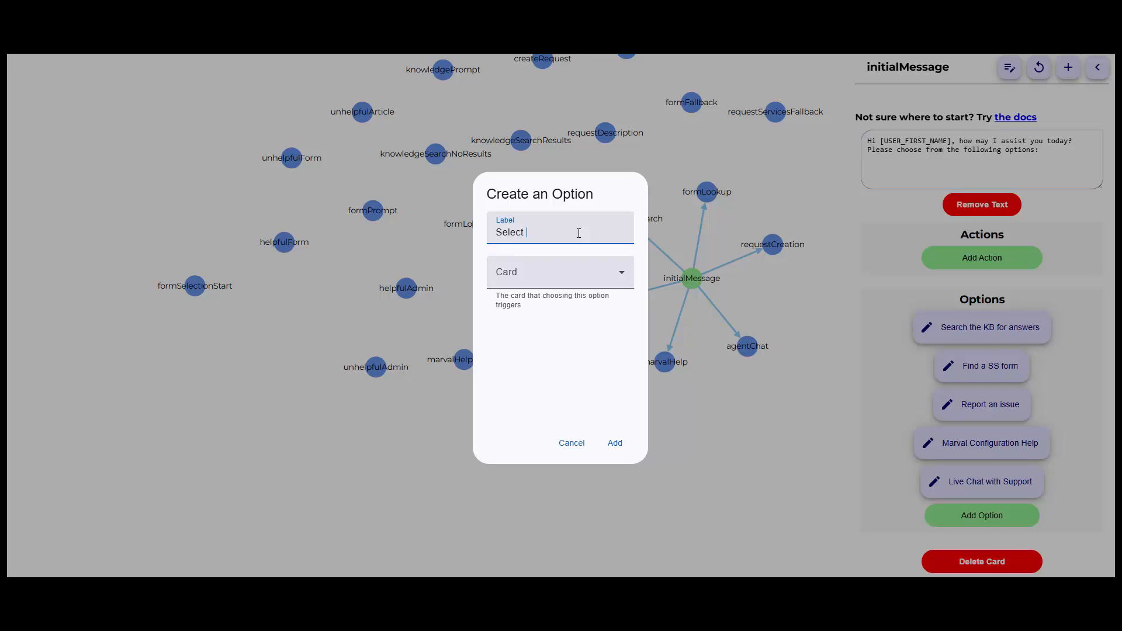
type("Select a Form")
key("Home")
type("Please slee")
key("BackSpace")
key("BackSpace")
key("BackSpace")
type("elect a")
key("shift+End")
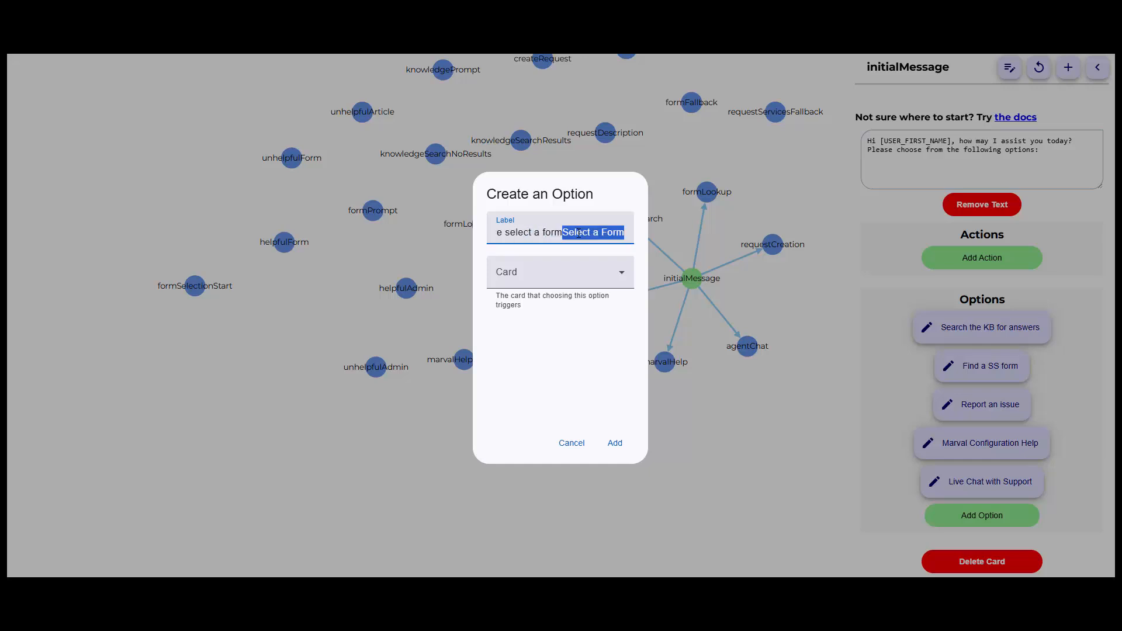
type("form...")
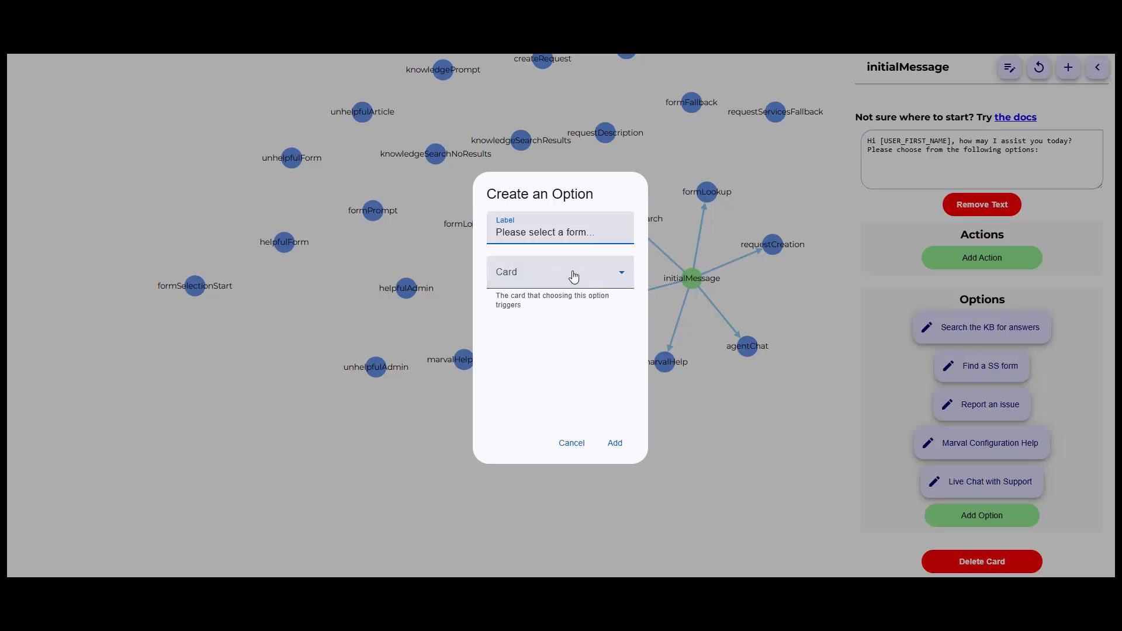
Point the new option to the formSelectionStart card, add it to initialMessage, and save the cards
left_click(572, 274)
scroll(550, 393, "down", 5)
scroll(549, 439, "down", 4)
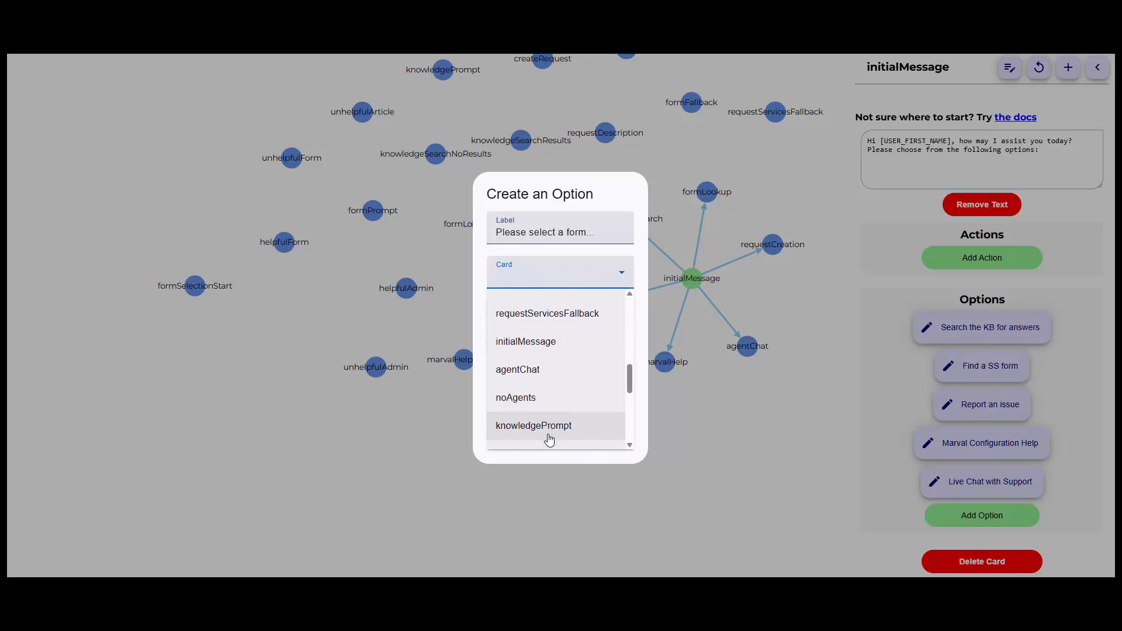
scroll(550, 435, "down", 1)
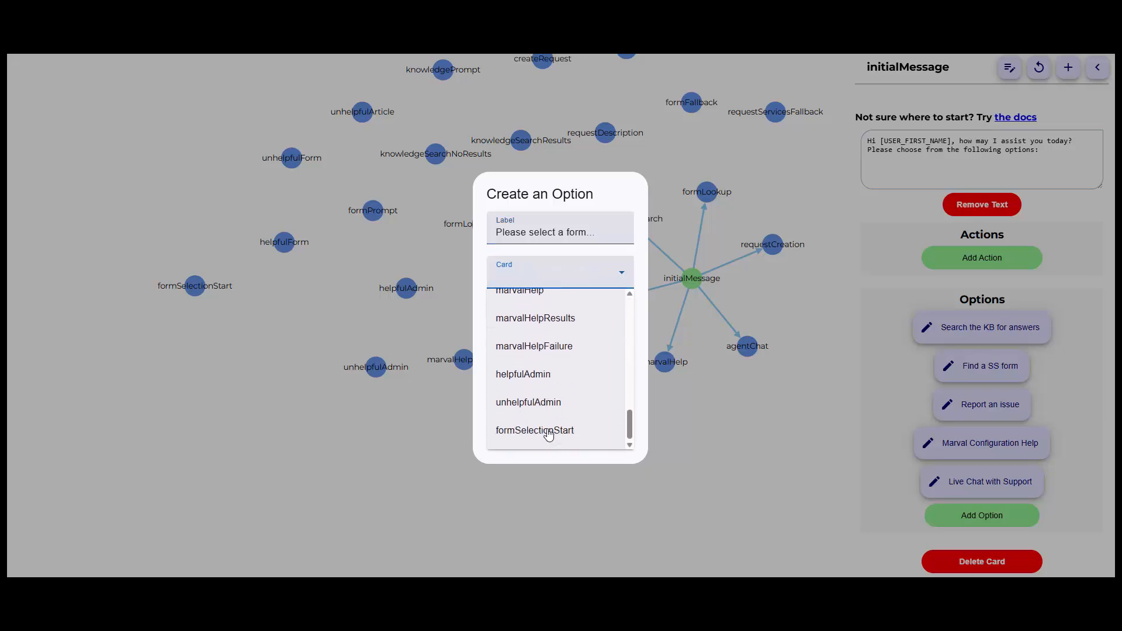
left_click(546, 436)
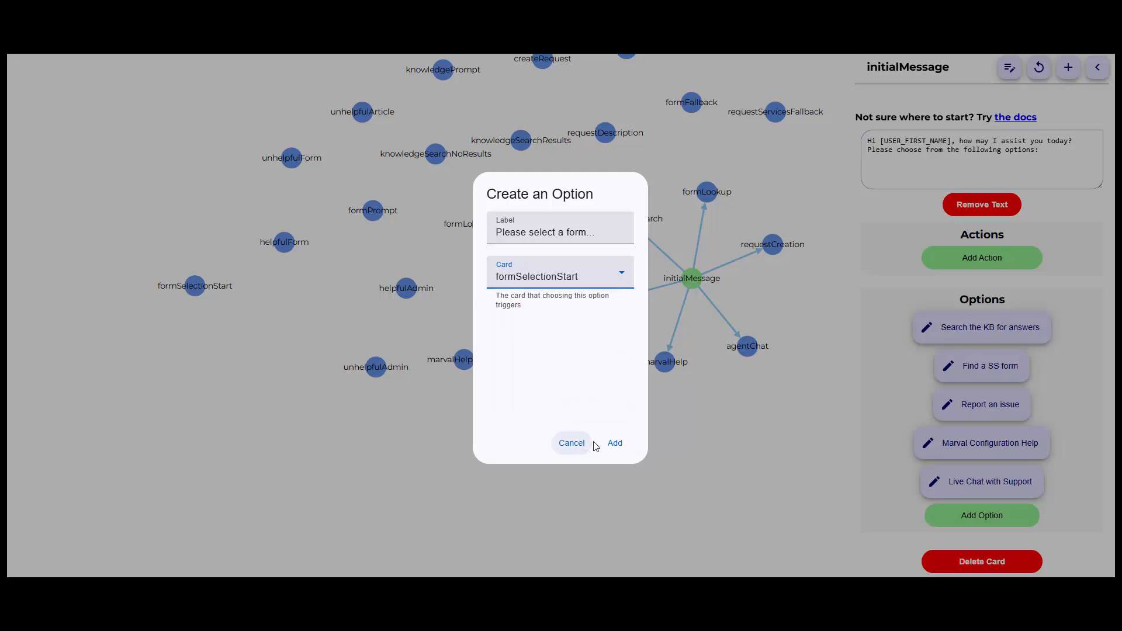
left_click(613, 444)
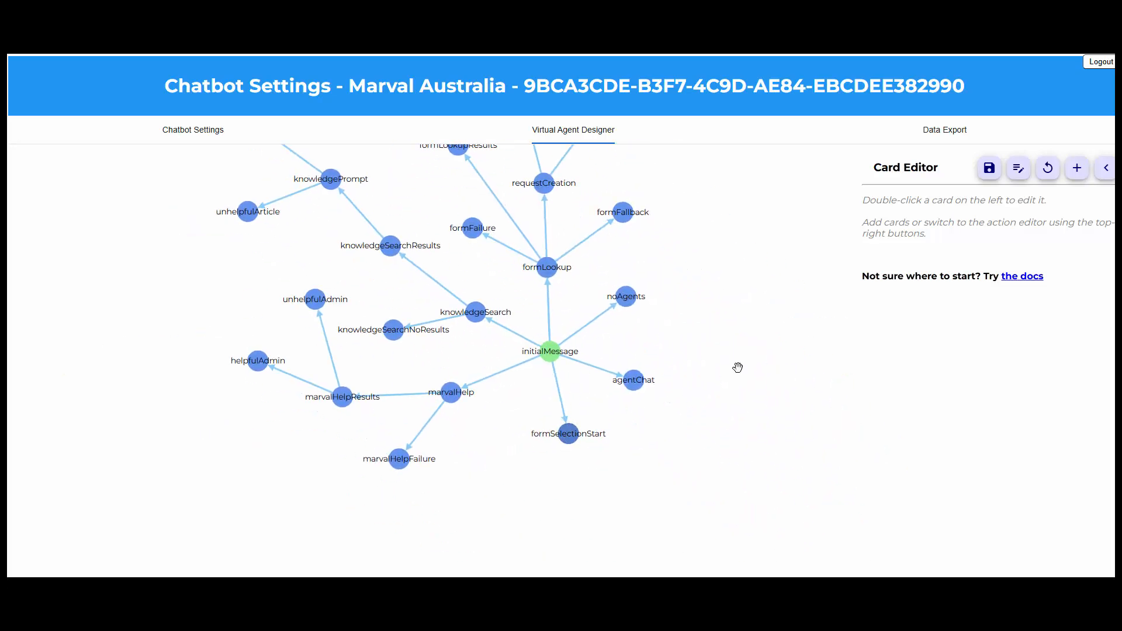
left_click(989, 169)
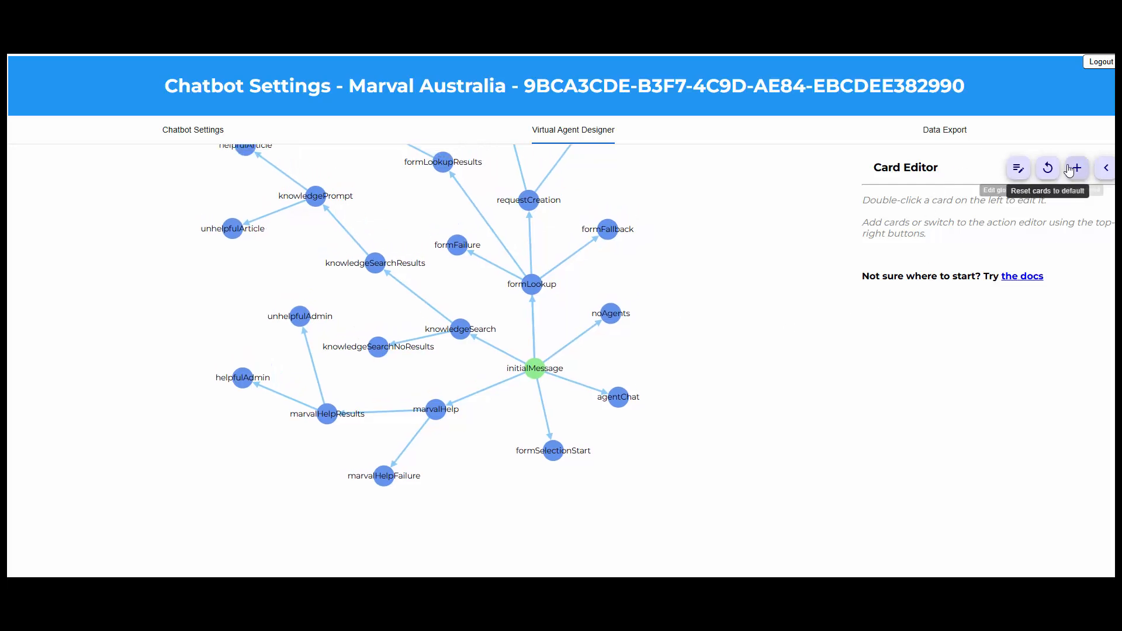
Open the Action Editor and create a custom action with the key formSelectList
left_click(1106, 170)
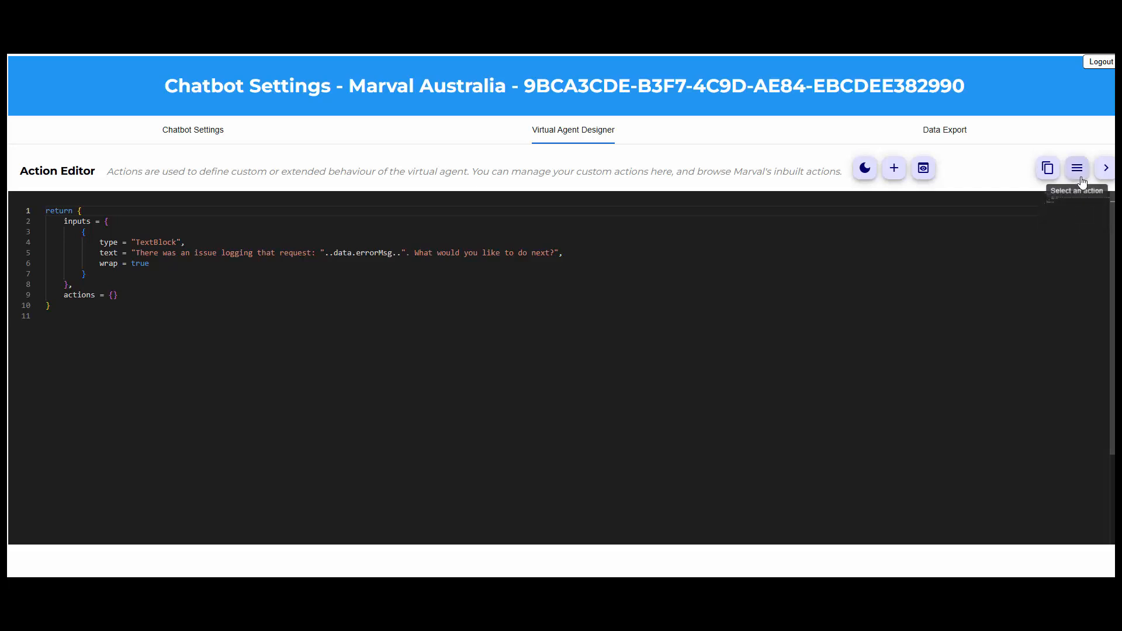
left_click(894, 169)
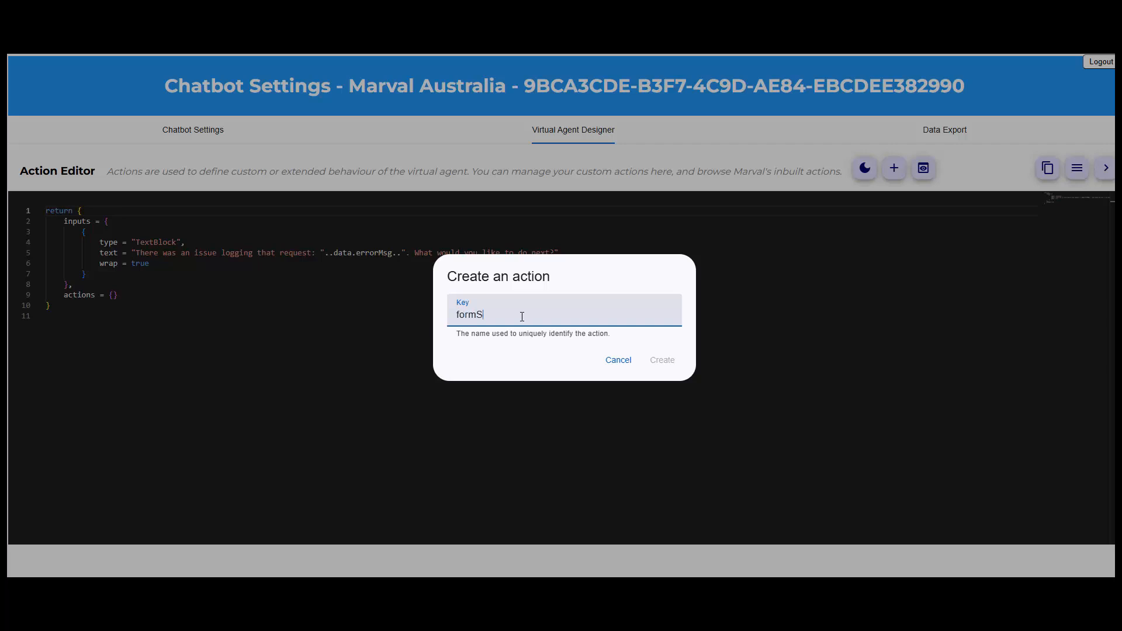
type("formSelectionList")
left_click(671, 359)
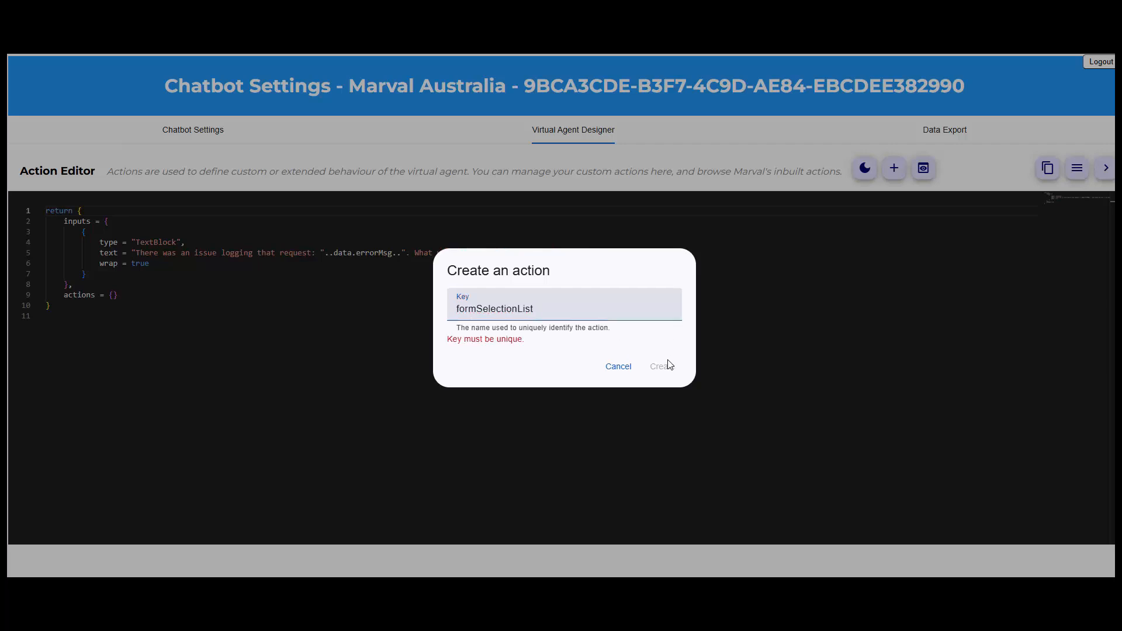
left_click(555, 308)
type("s")
left_click(647, 342)
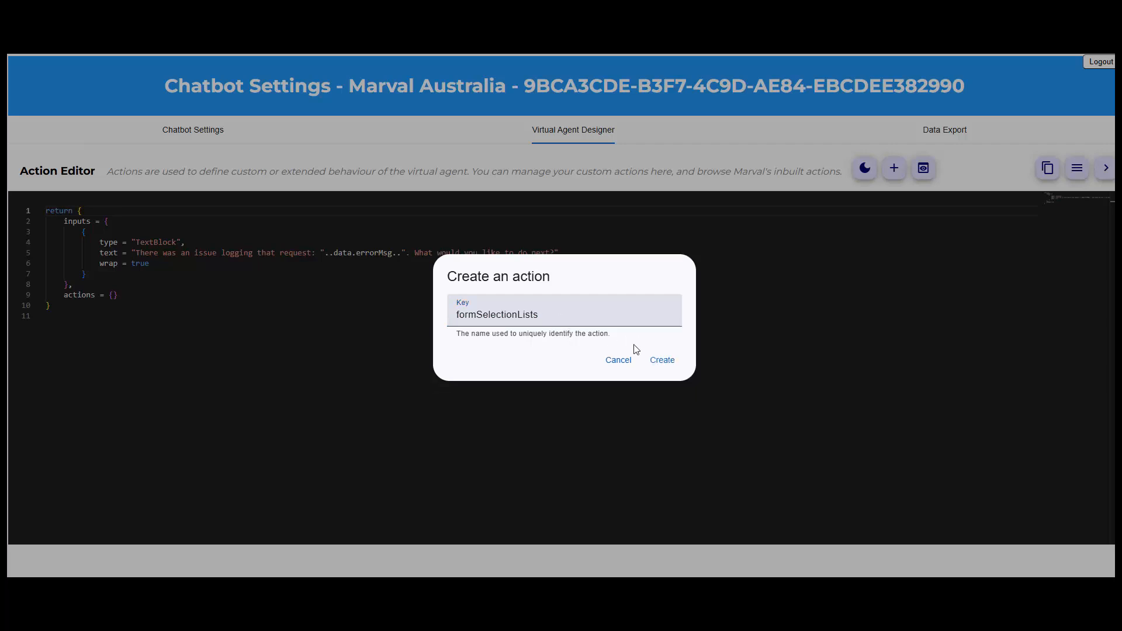
left_click_drag(504, 317, 604, 316)
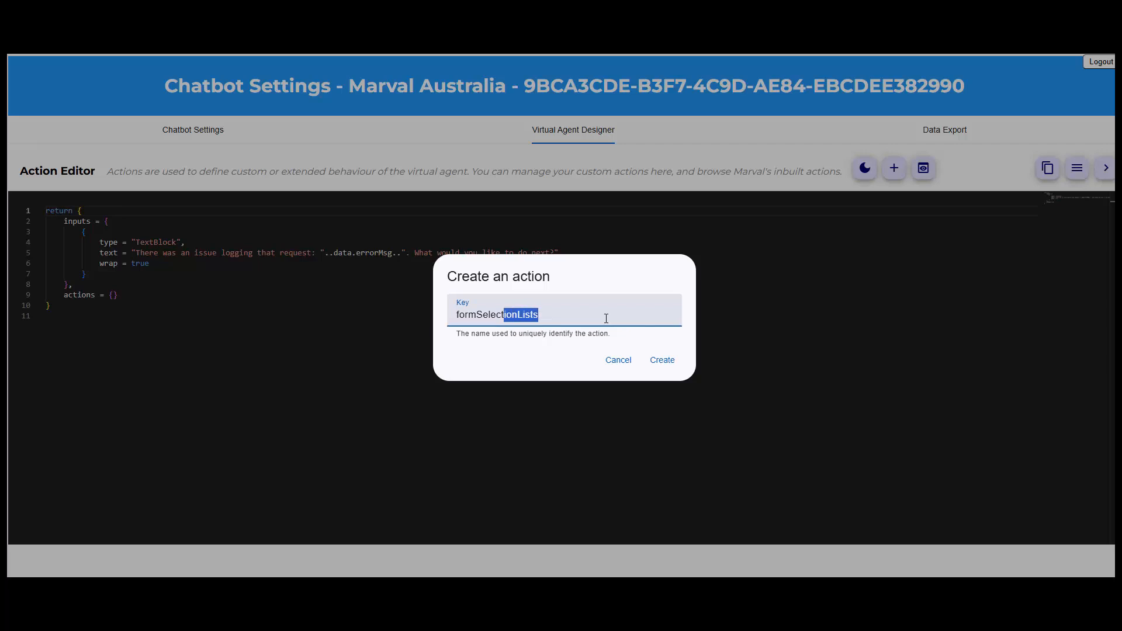
type("List")
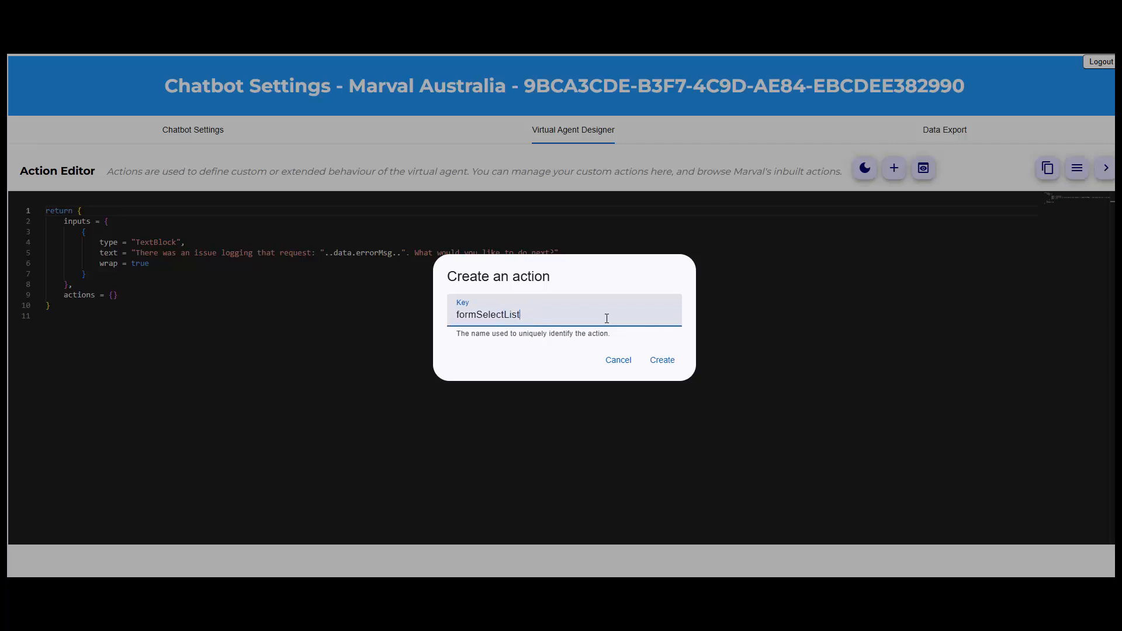
left_click(664, 364)
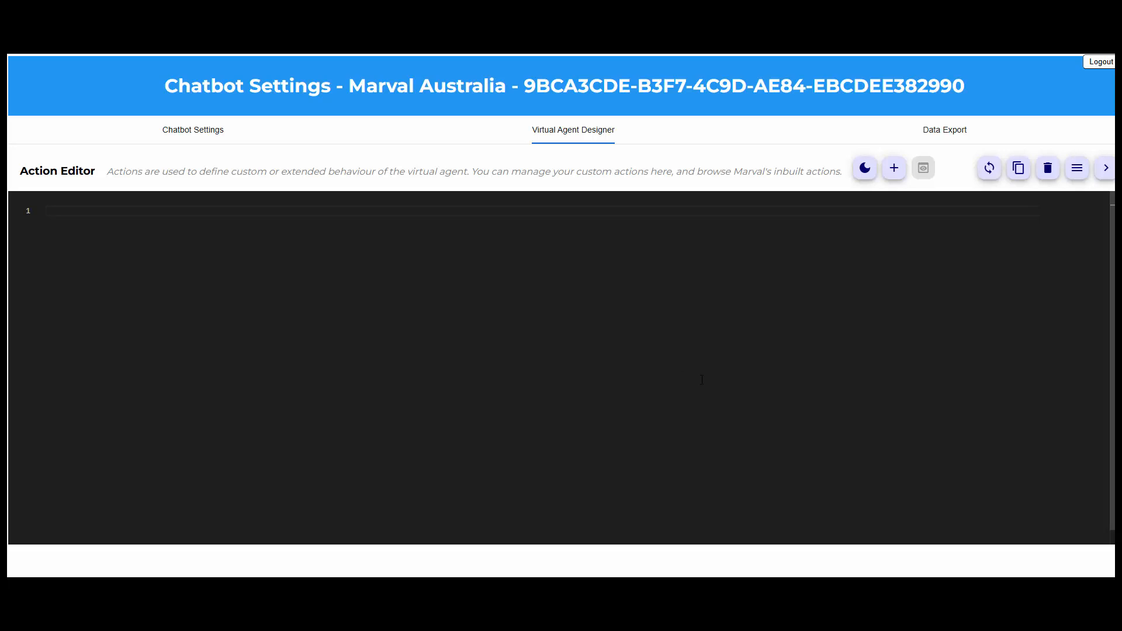
Paste the prepared form-link code into the formSelectList action and reduce the indentation of its "actions = {" line
key("ctrl+v")
scroll(321, 384, "up", 5)
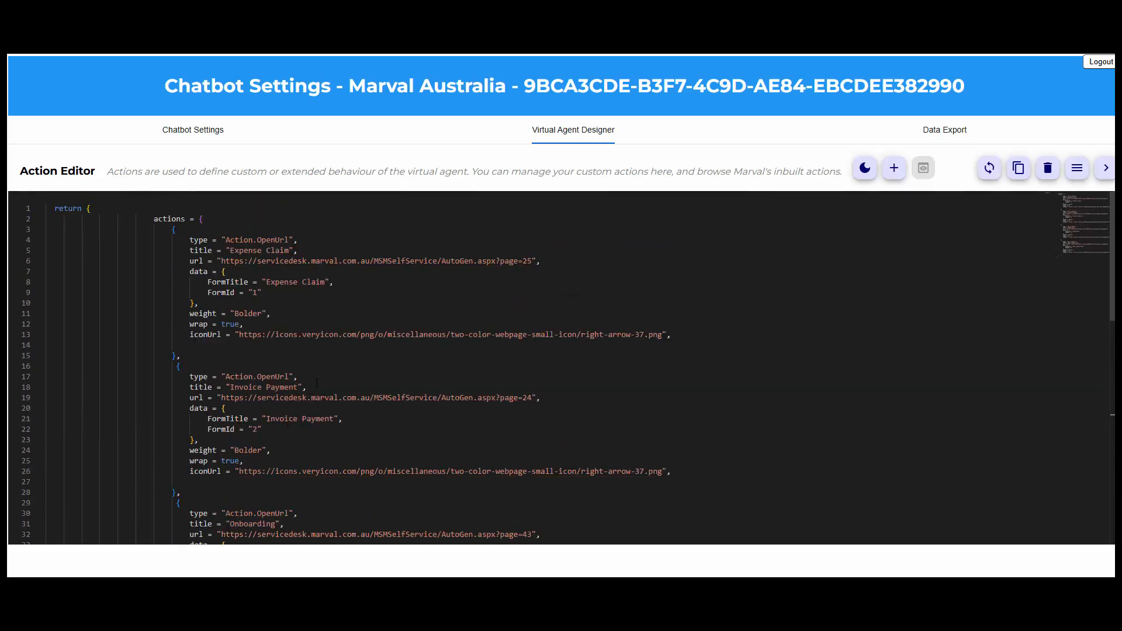
left_click(113, 213)
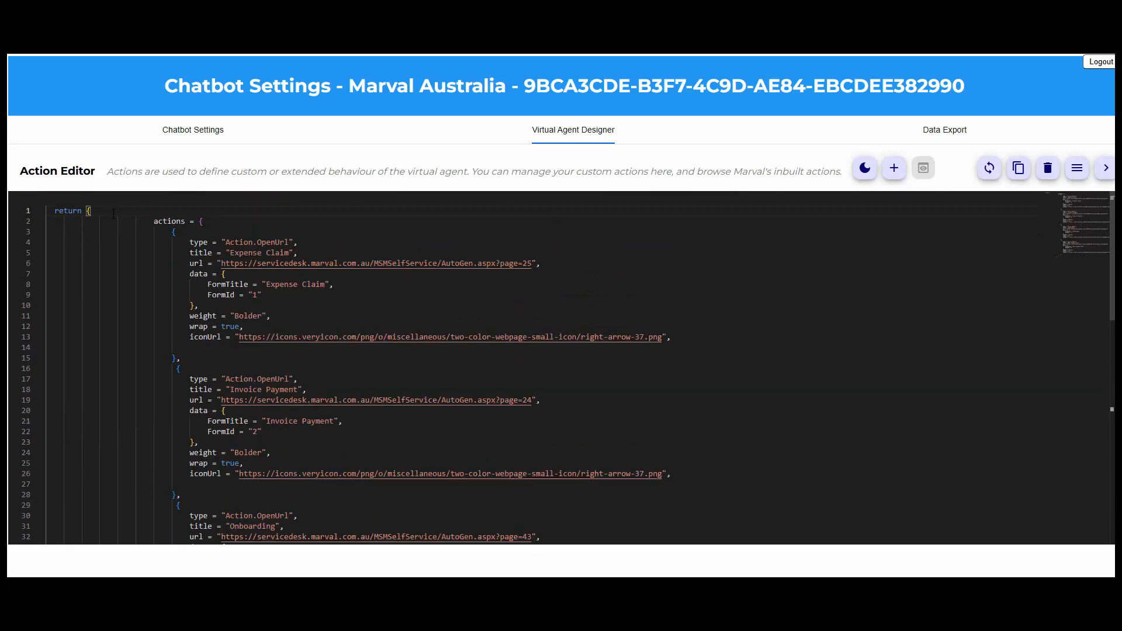
left_click(152, 222)
key("BackSpace")
key("BackSpace")
key("BackSpace")
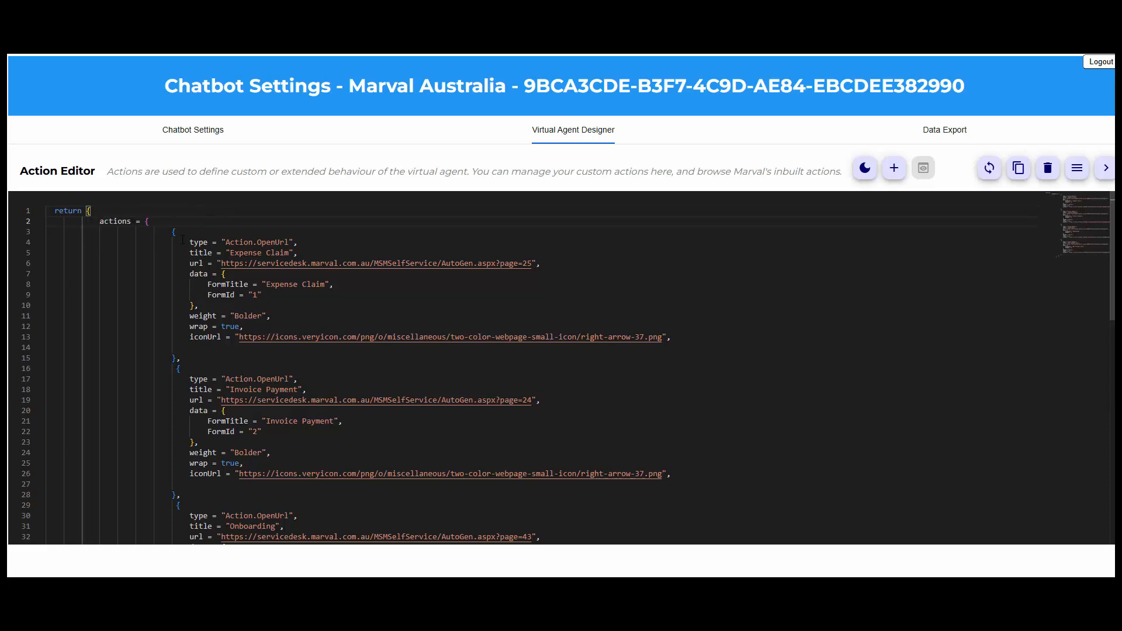
Duplicate the WHS Incident Form entry as a new comma-separated entry at the end of the formSelectList actions list
scroll(184, 343, "down", 4)
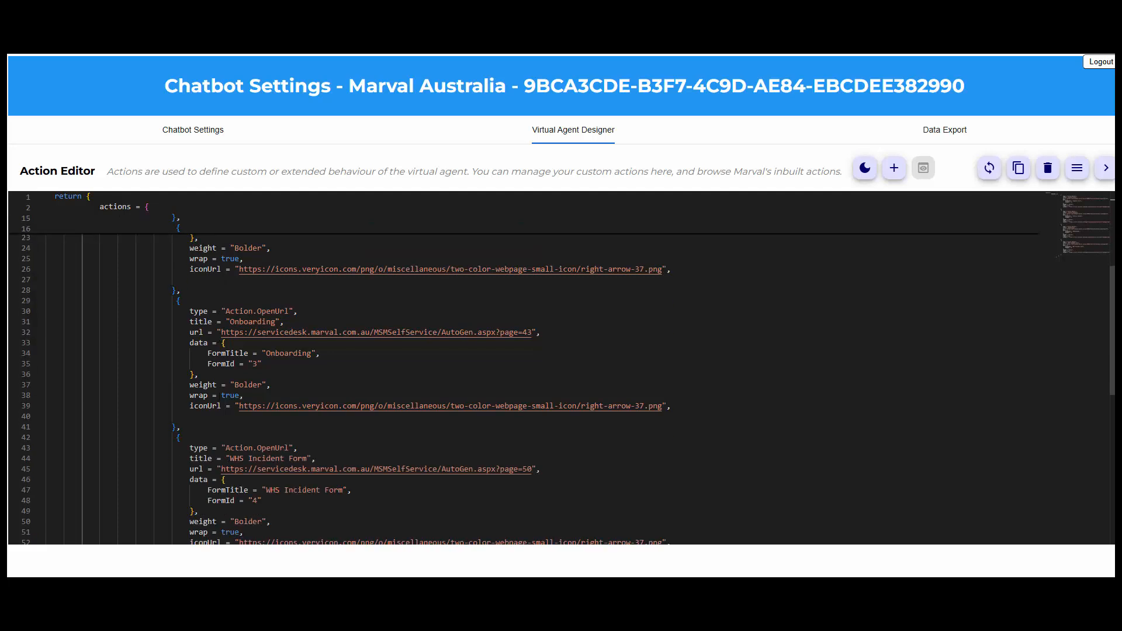
scroll(220, 403, "down", 2)
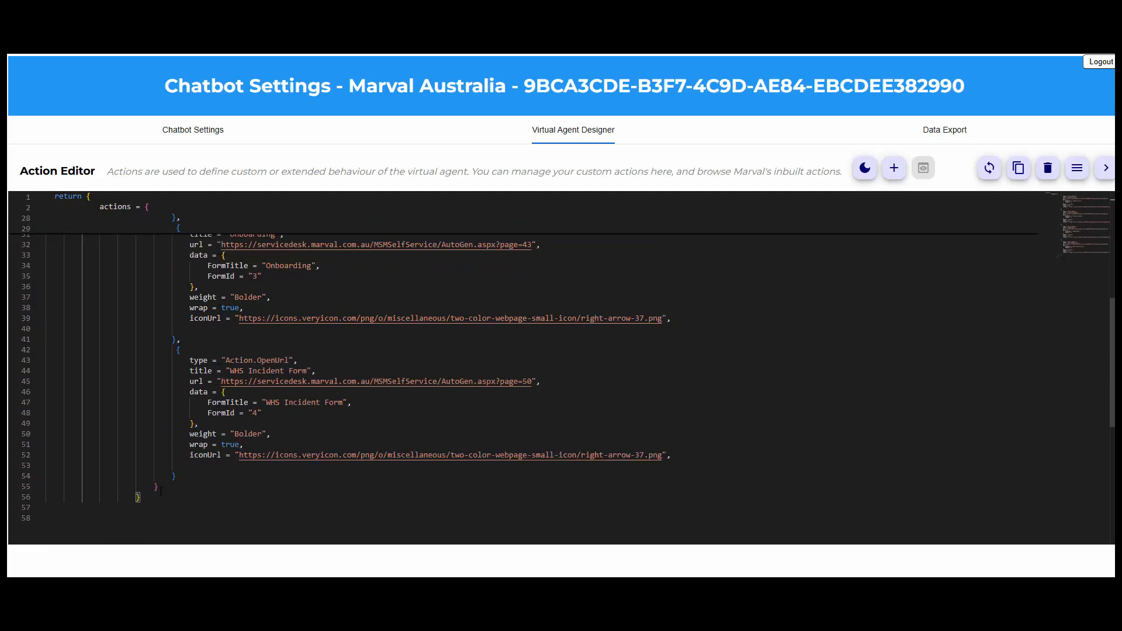
scroll(160, 493, "up", 6)
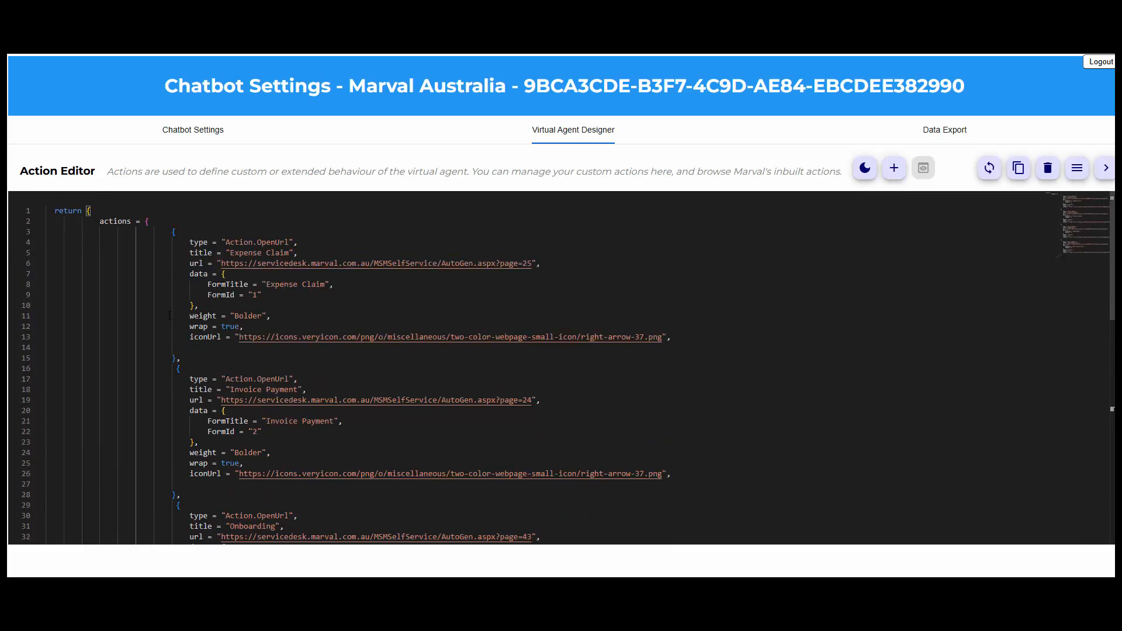
key("Down")
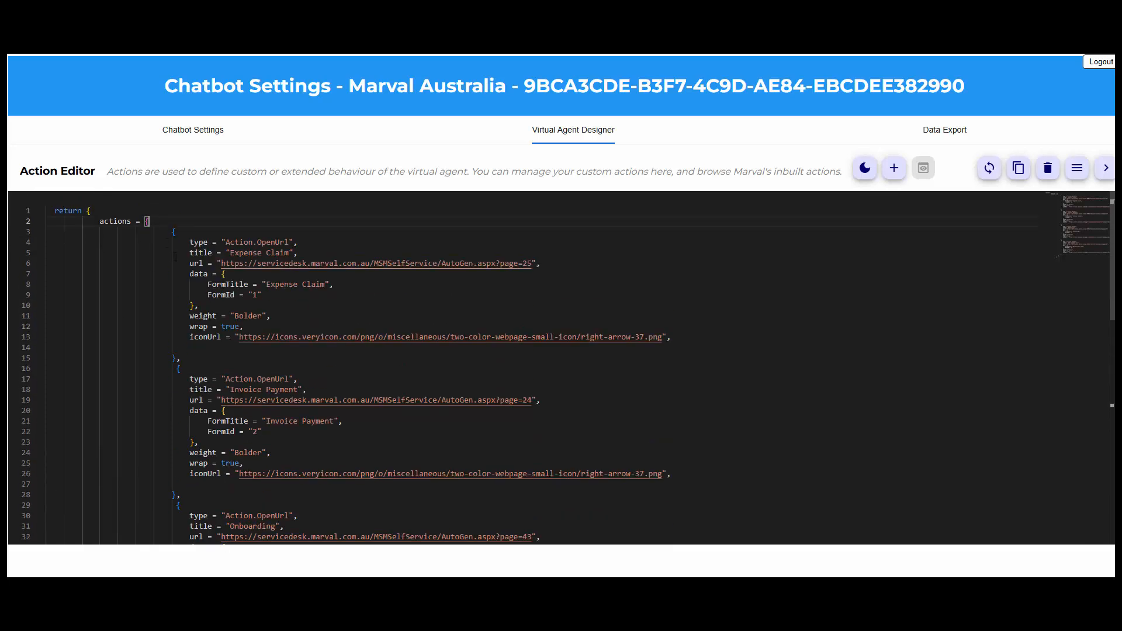
scroll(178, 337, "down", 6)
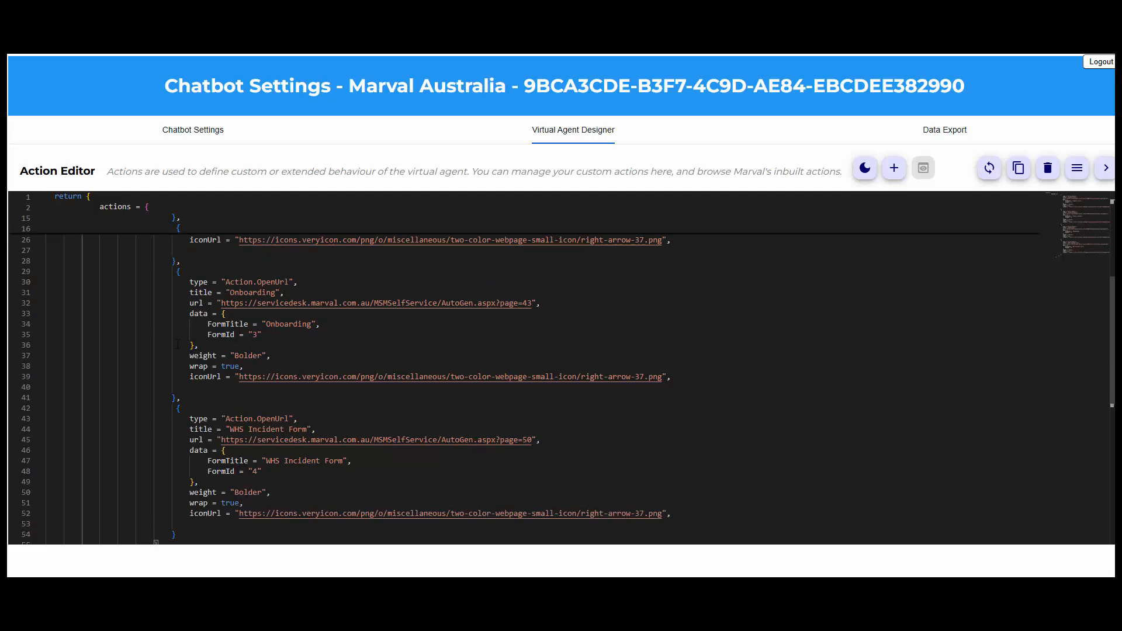
left_click(177, 477)
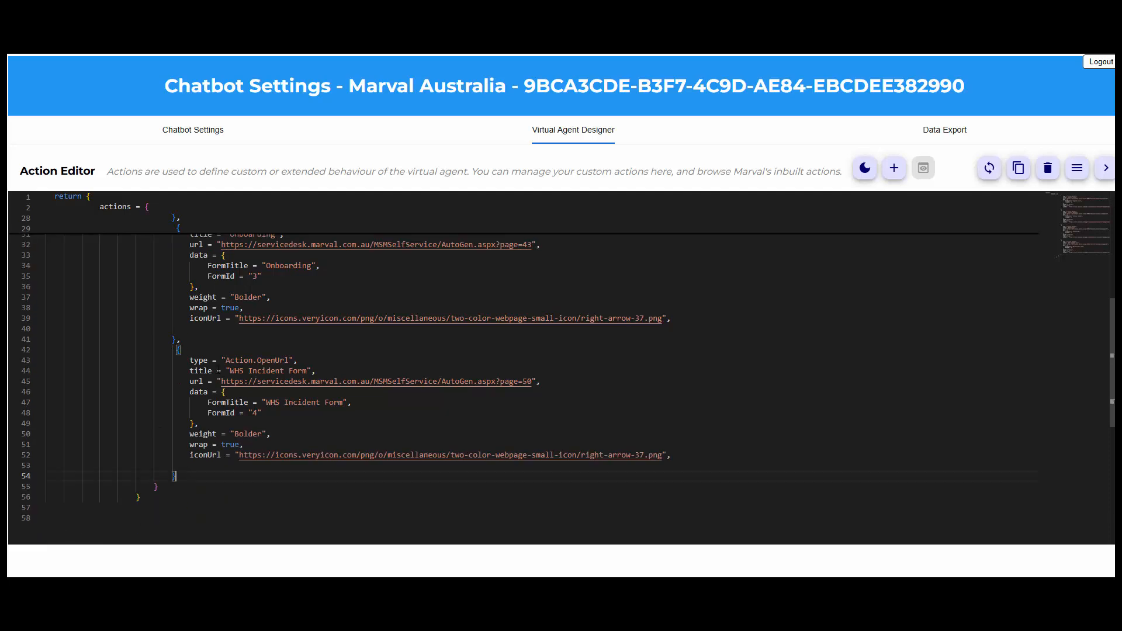
left_click_drag(183, 475, 169, 349)
key("ctrl+c")
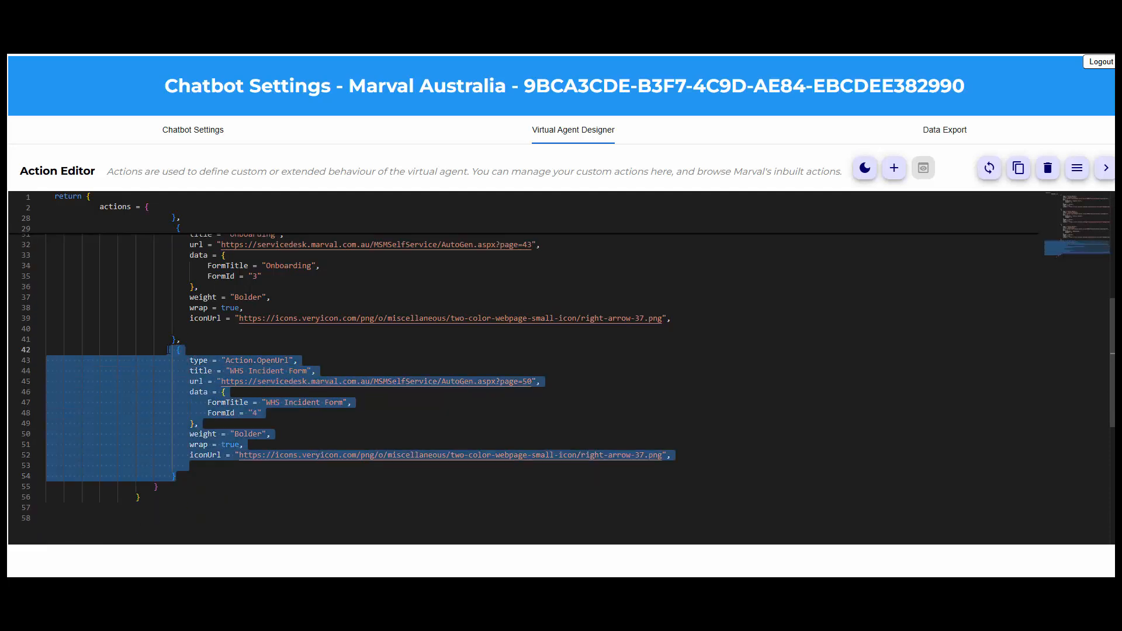
left_click(196, 477)
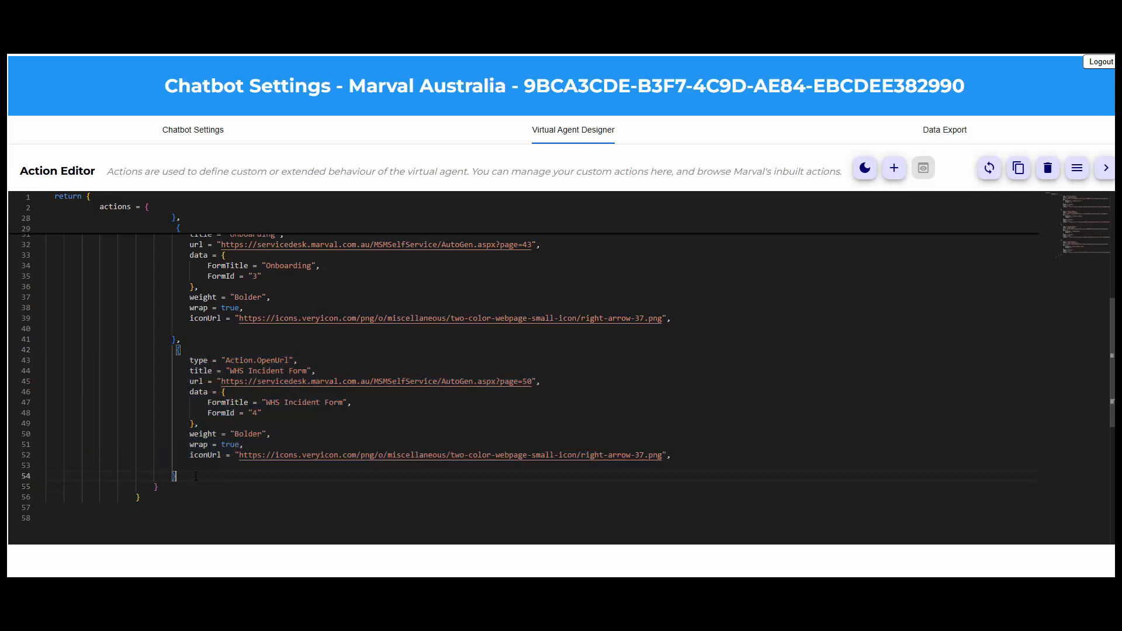
key("Return")
key("ctrl+v")
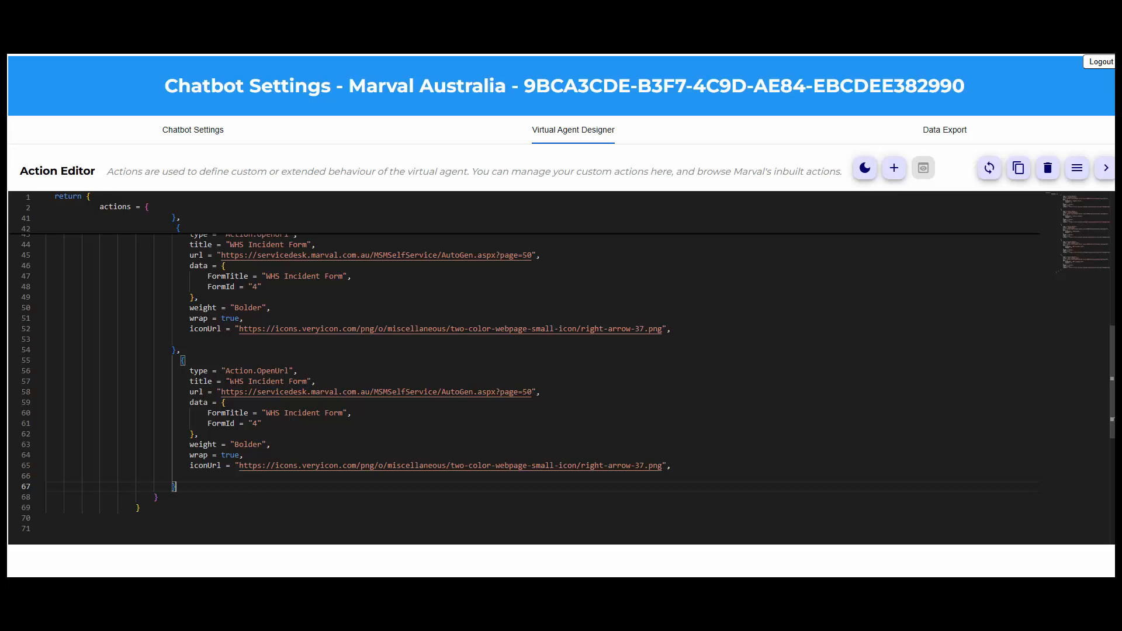
left_click_drag(230, 381, 533, 391)
type("Test")
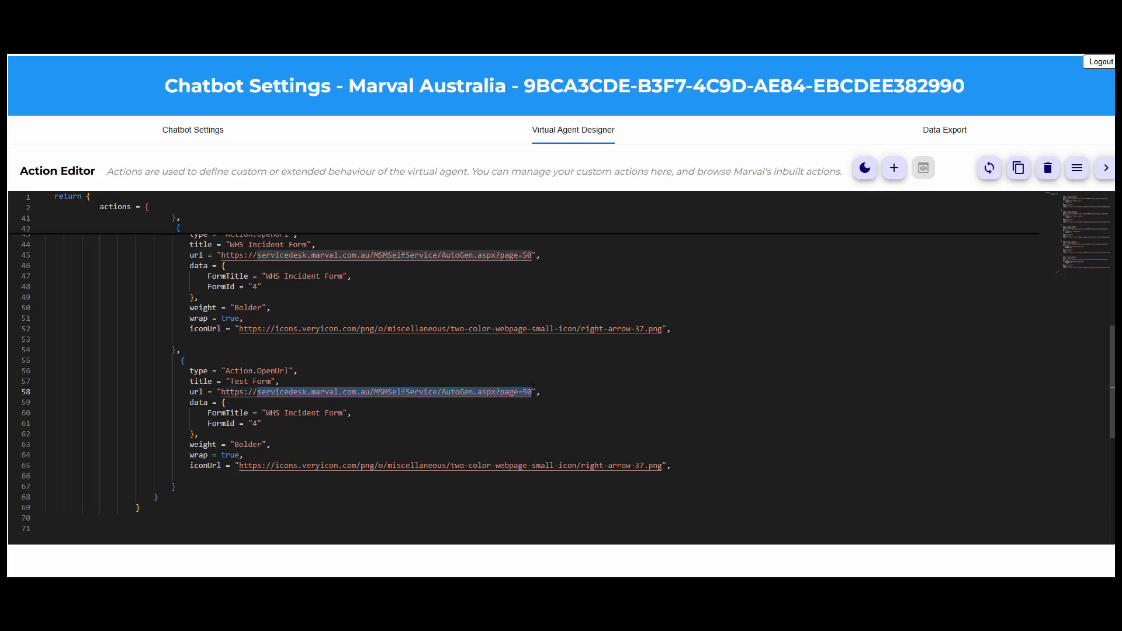
type("google.com")
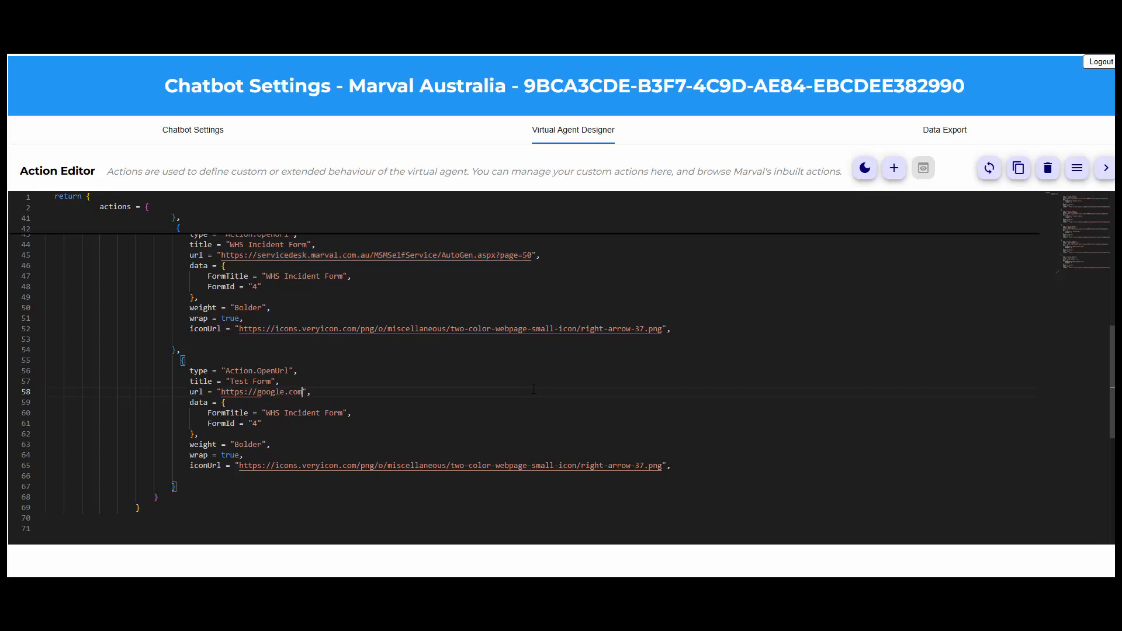
left_click_drag(266, 414, 347, 414)
type("Test Form")
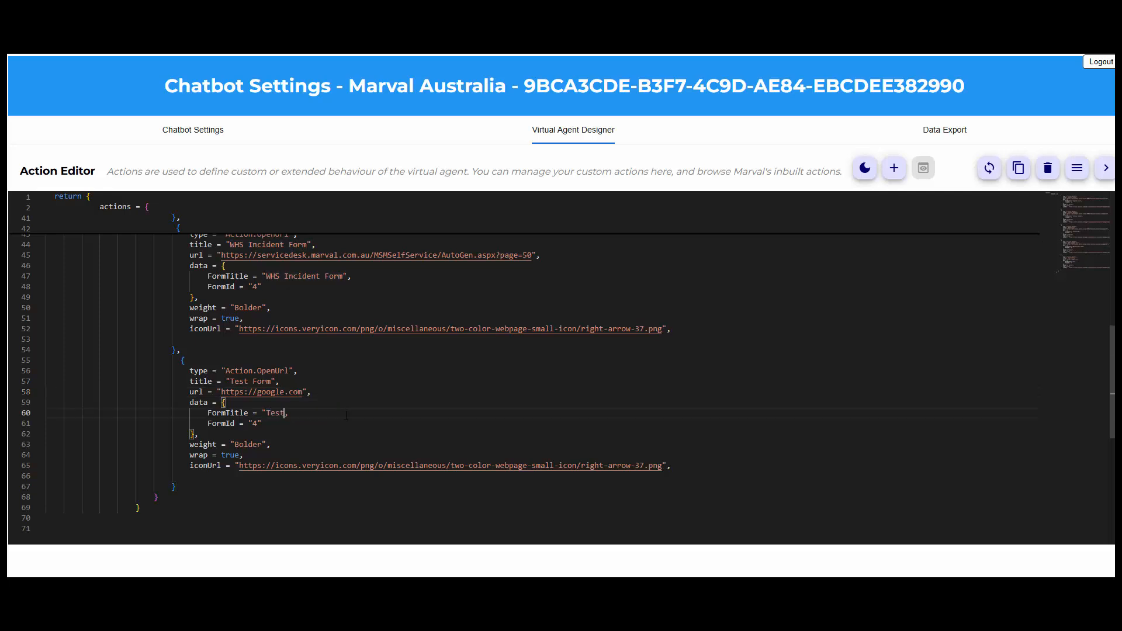
type("\"")
left_click(272, 437)
left_click(321, 390)
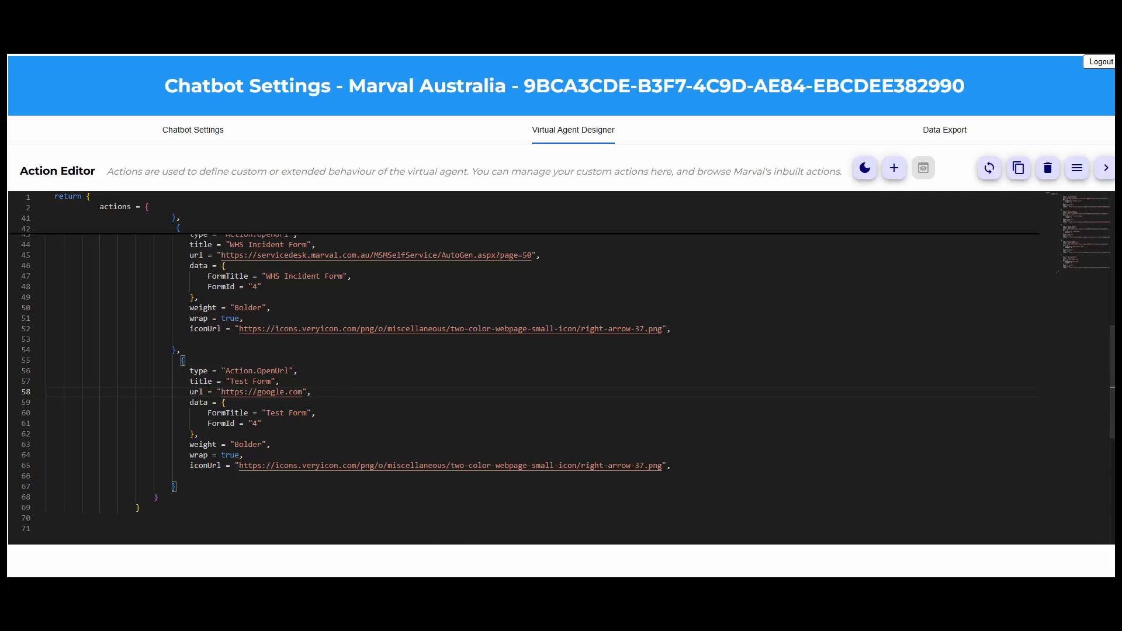
left_click(989, 168)
left_click(260, 466)
left_click_drag(239, 466, 662, 465)
type("https://cdn.iconscout.com/icon/free/png-512/free-google-icon-svg-download-png-189813.png?f=webp&w=256")
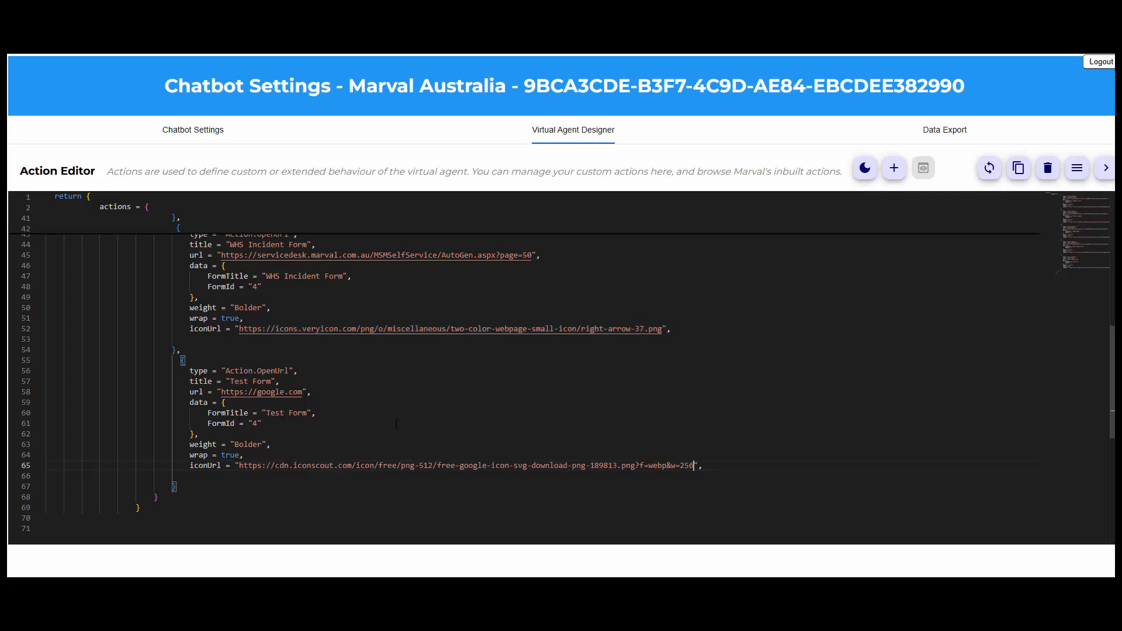
left_click(355, 402)
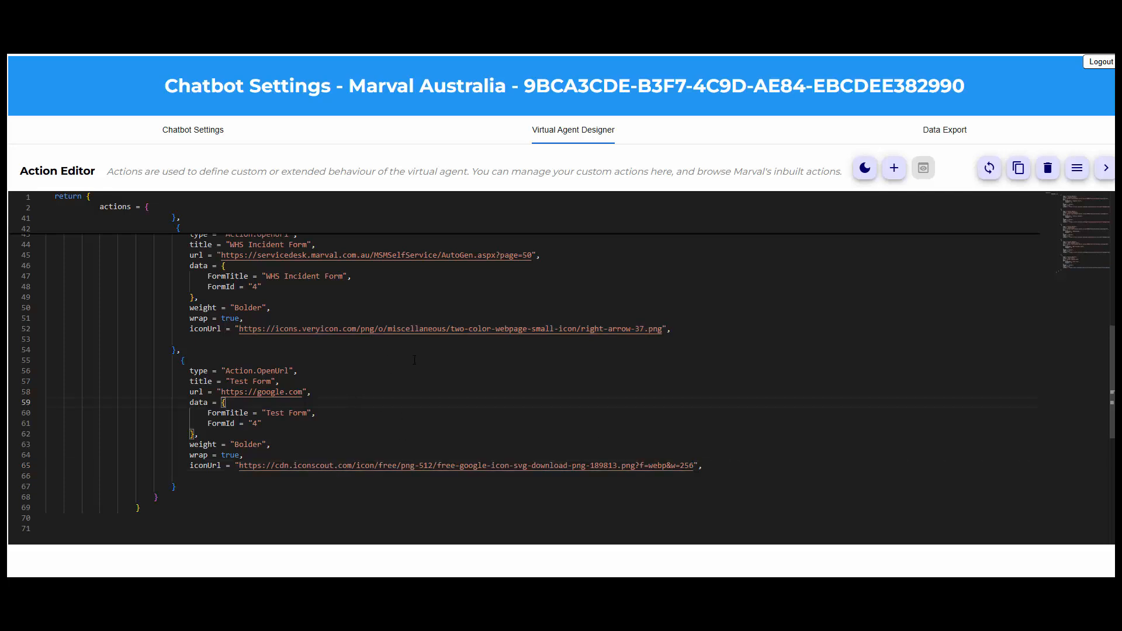
left_click(988, 170)
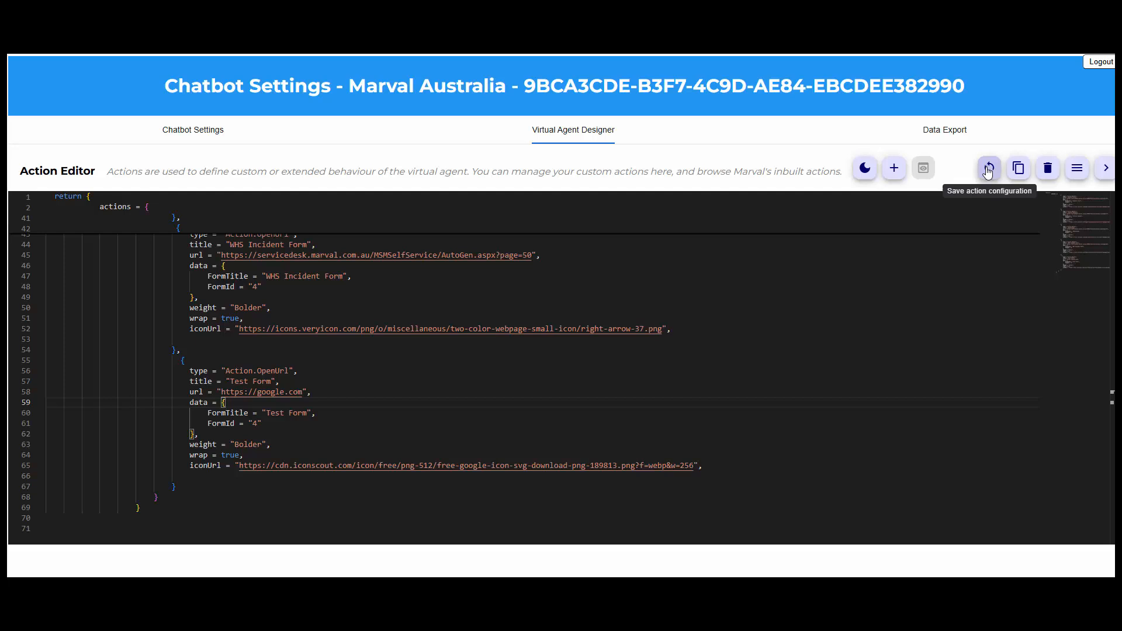
Return to the Card Editor, open the formSelectionStart card, and add the formSelectList action to it
left_click(1102, 171)
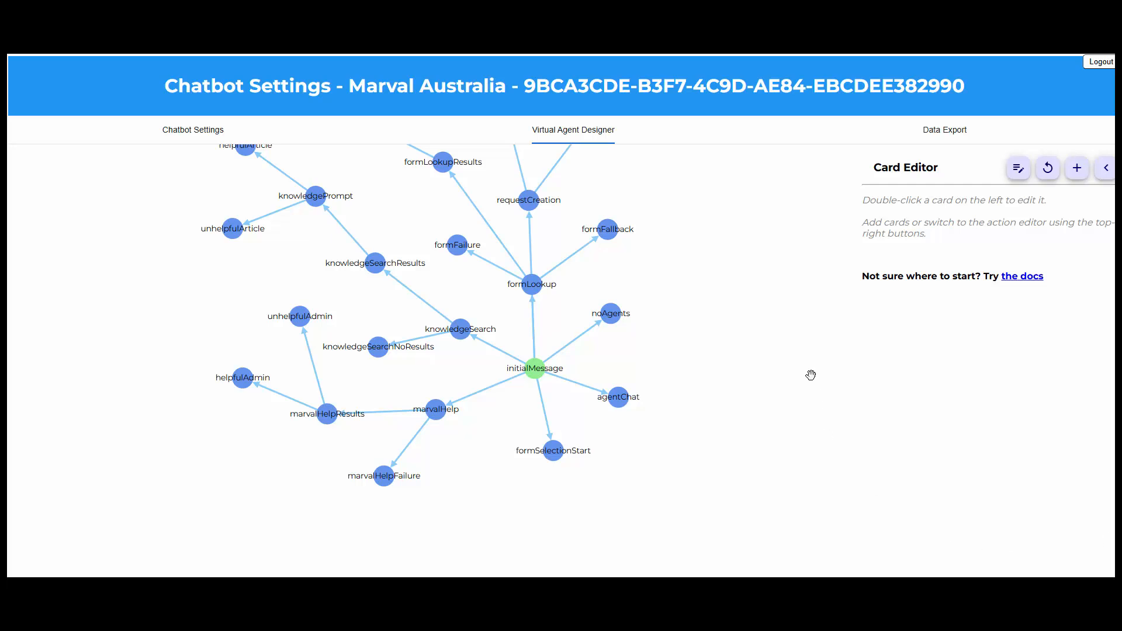
left_click_drag(681, 370, 681, 370)
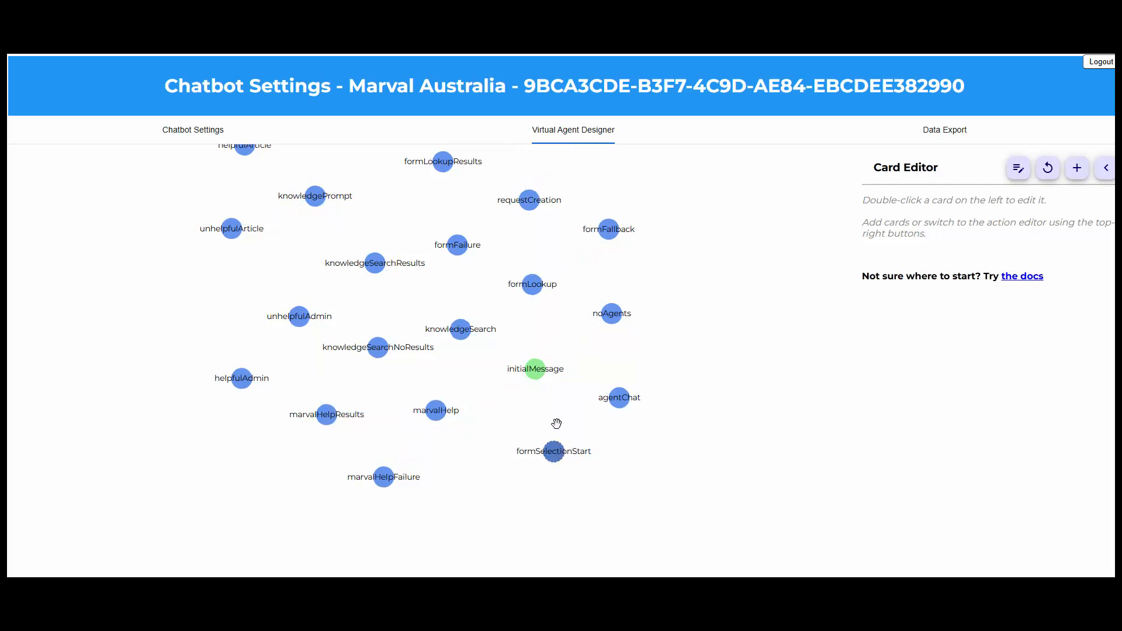
double_click(555, 454)
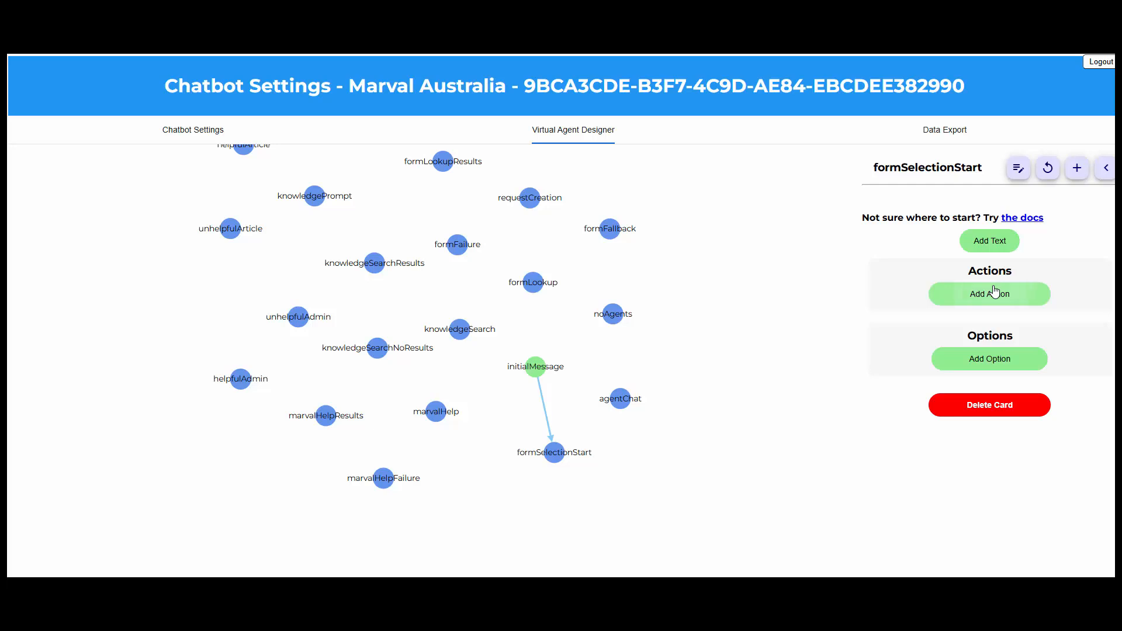
left_click(994, 291)
left_click(603, 316)
scroll(555, 433, "down", 5)
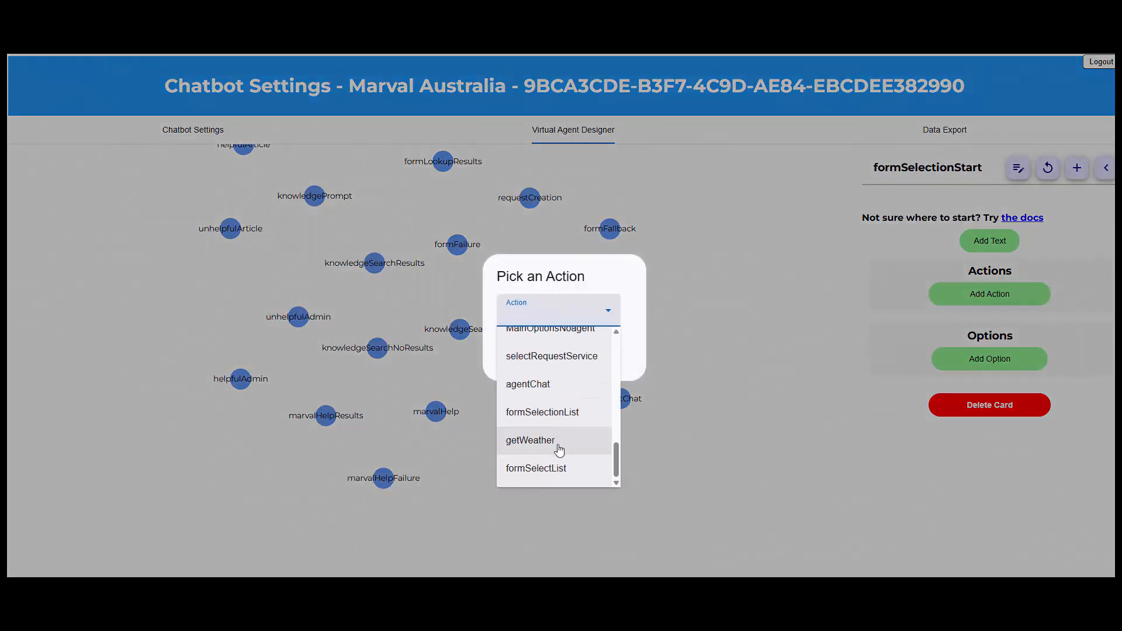
left_click(555, 471)
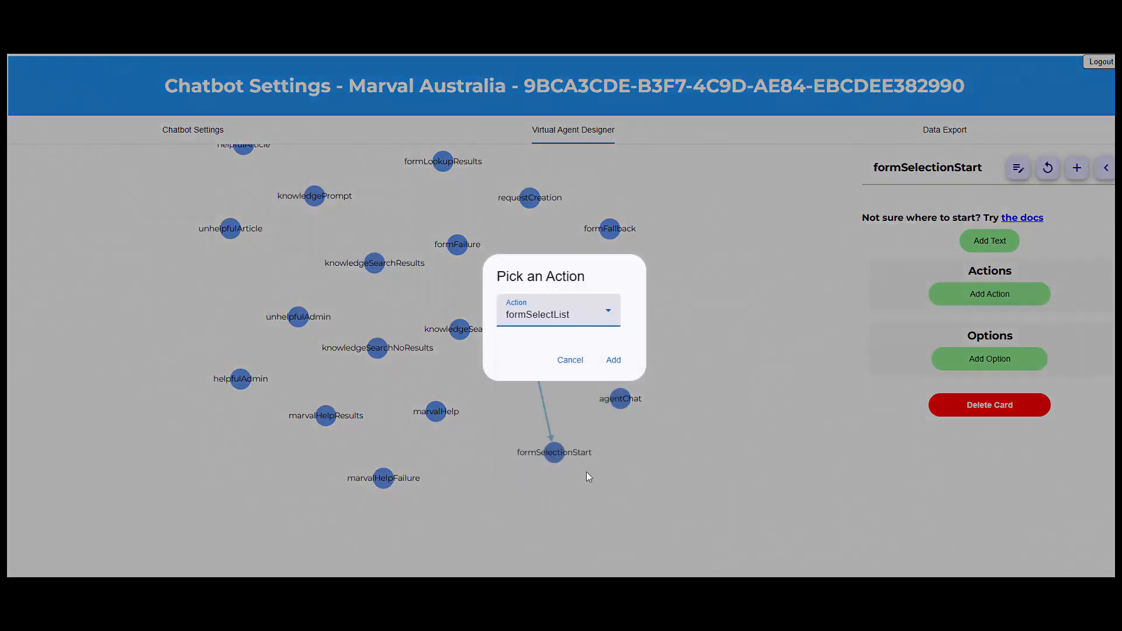
left_click(618, 365)
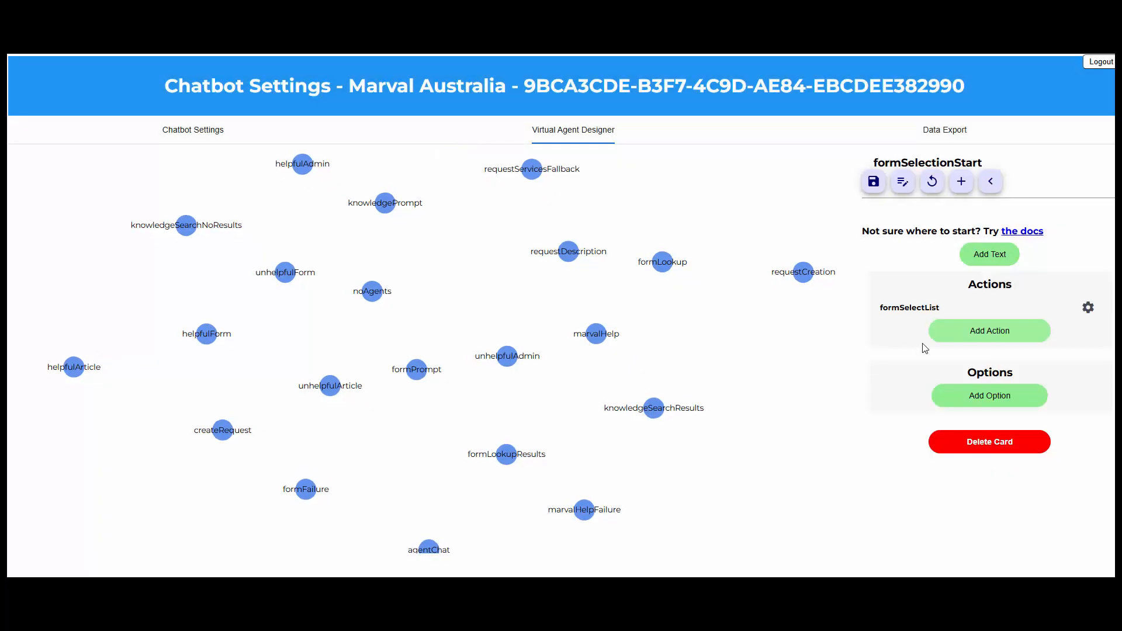
Add the text "Please select a form..." to the formSelectionStart card and save the cards
left_click(981, 257)
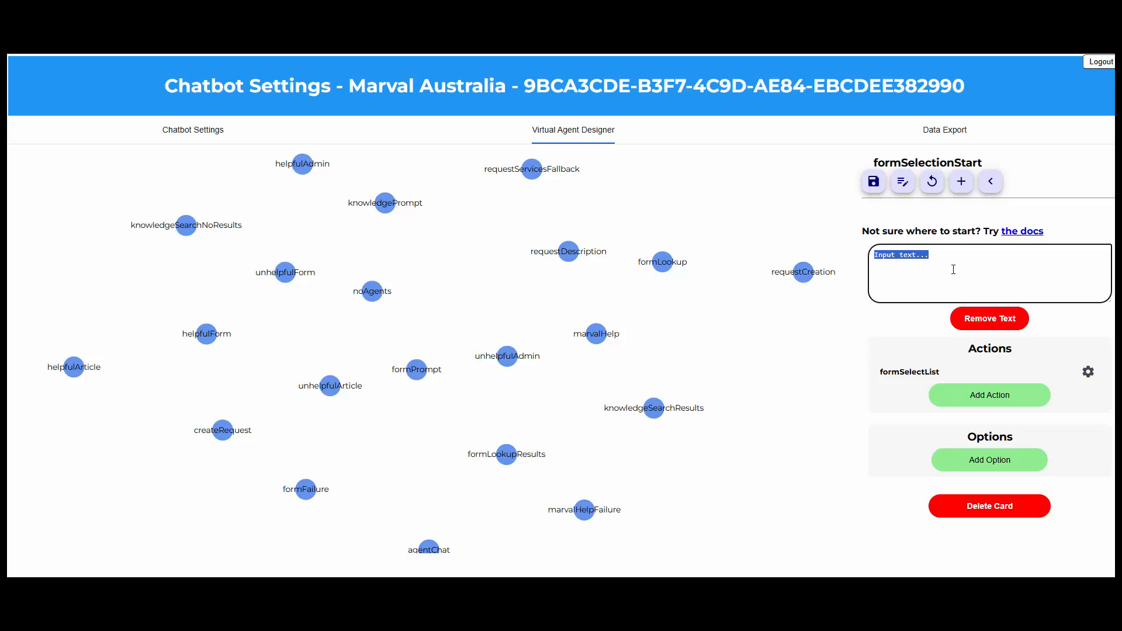
type("Please select a form")
left_click(875, 182)
left_click(799, 398)
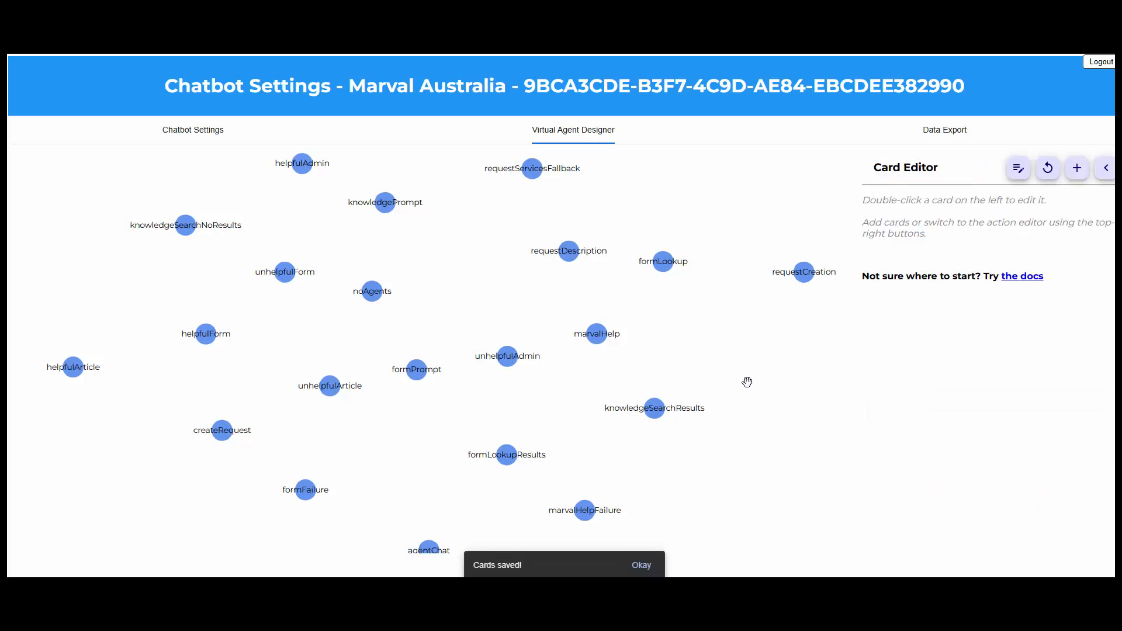
mouse_move(699, 354)
left_mouse_down()
mouse_move(741, 333)
mouse_move(701, 358)
left_mouse_up()
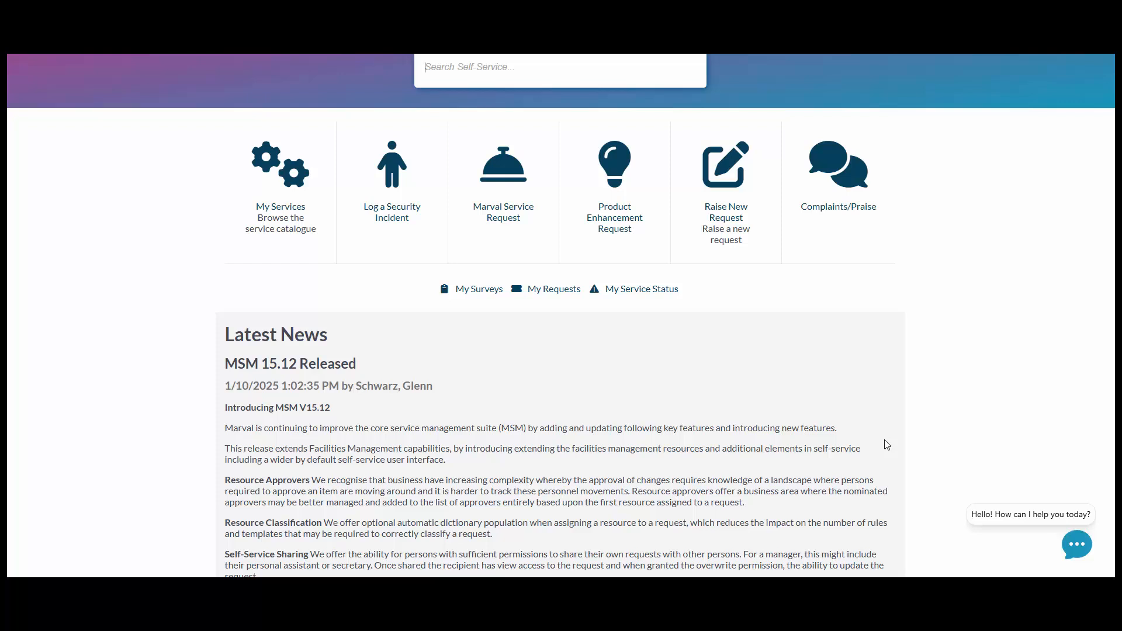
Open the chat on the self-service portal and compare it with the initialMessage and formSelectionStart cards in the designer
left_click(1077, 544)
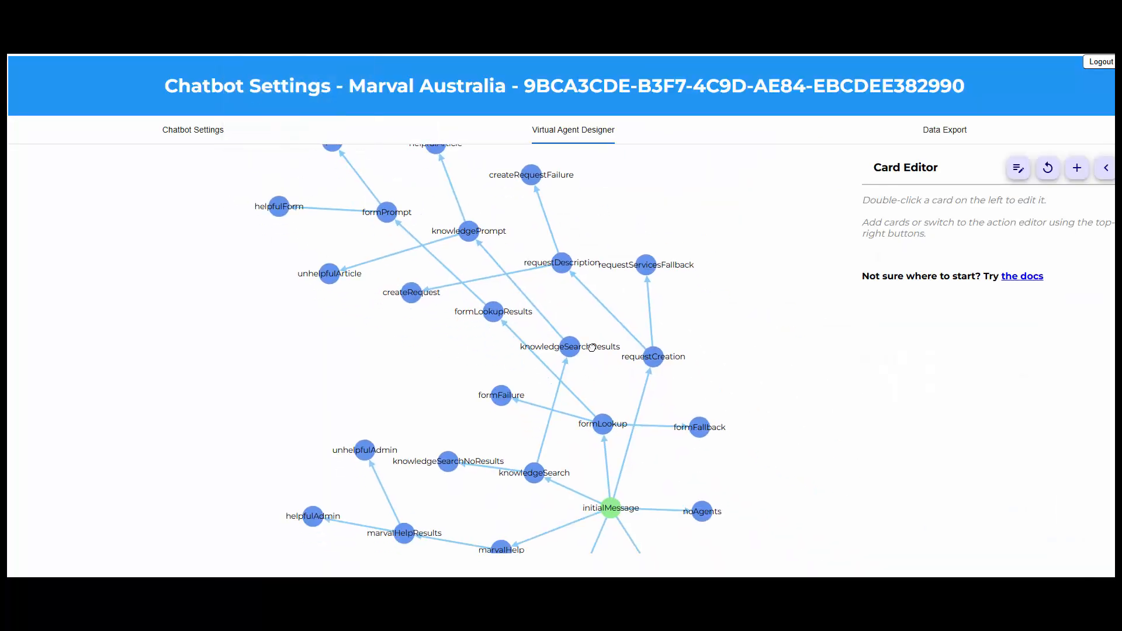
double_click(562, 369)
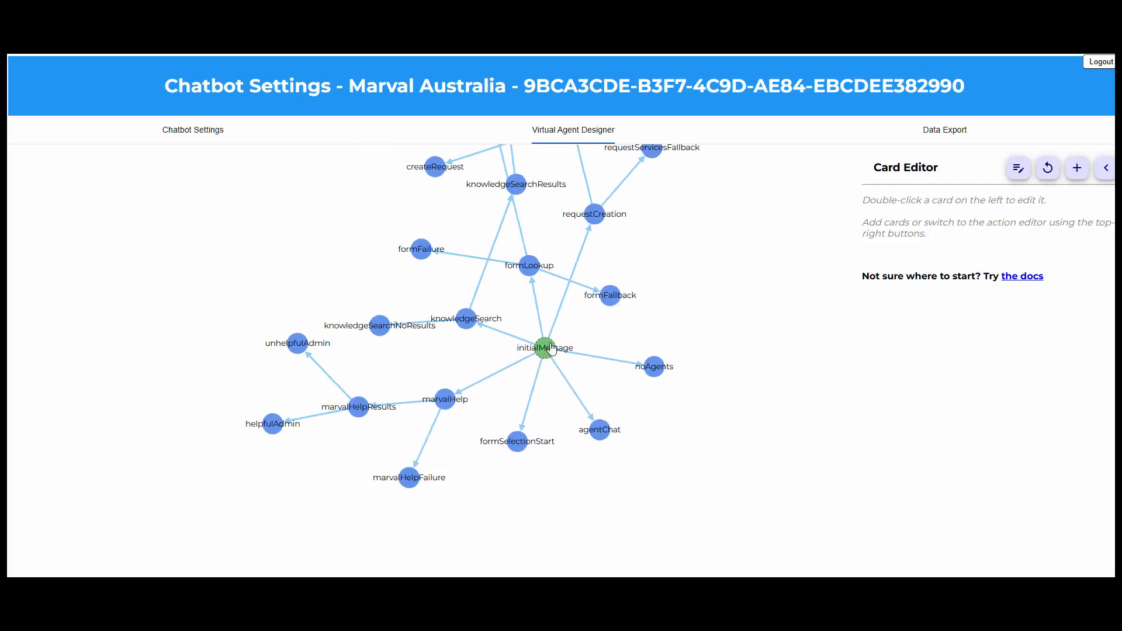
scroll(873, 458, "down", 2)
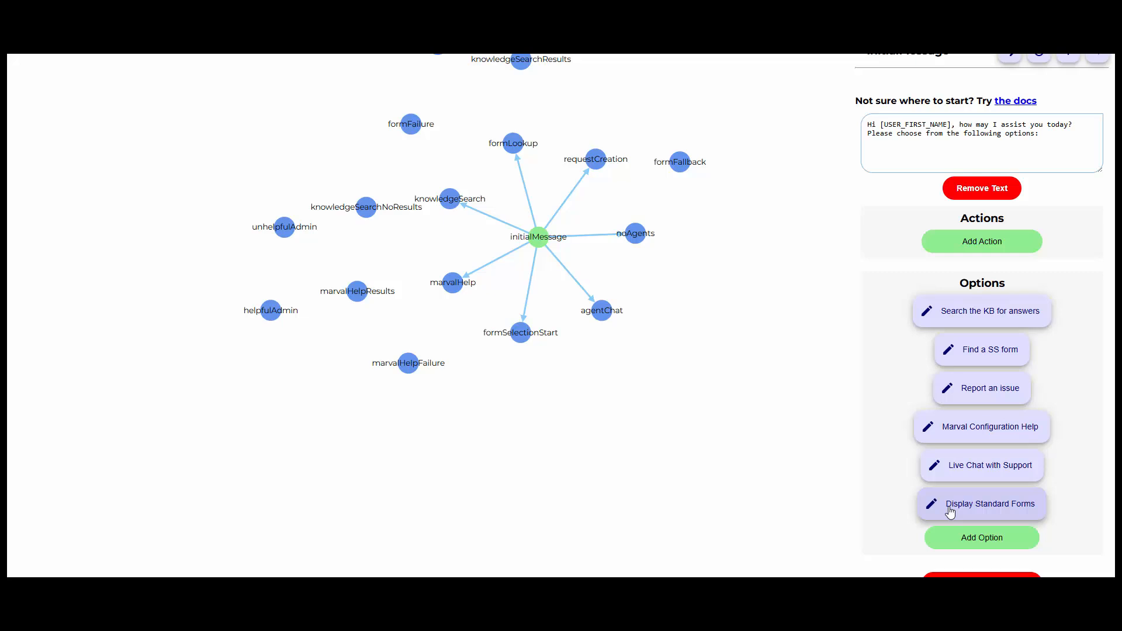
left_click(521, 333)
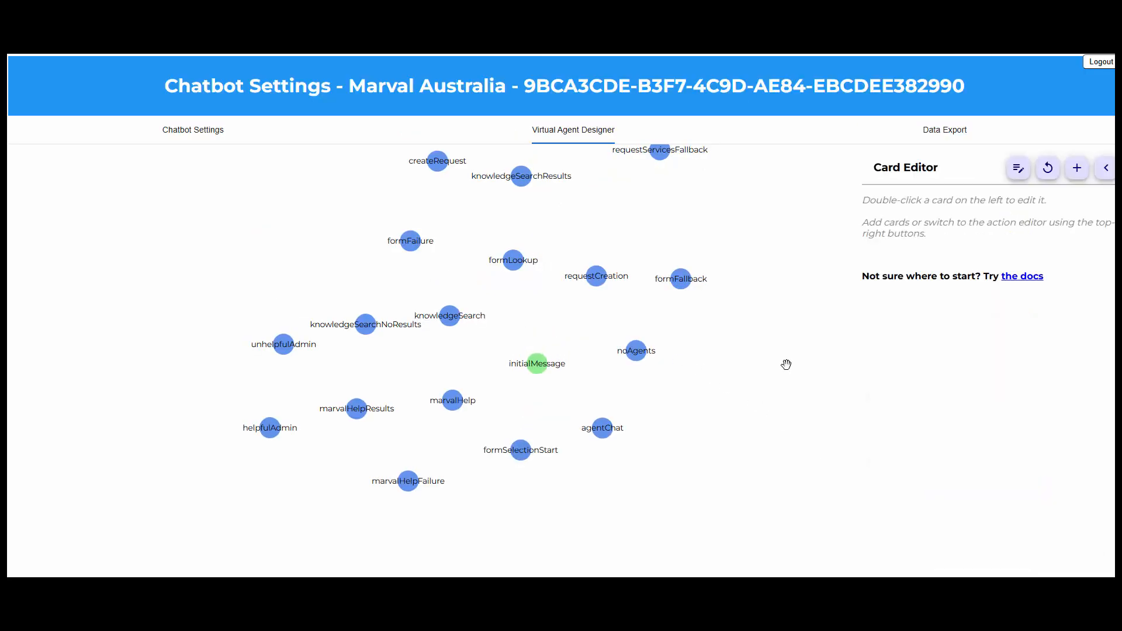
double_click(509, 452)
left_click(978, 243)
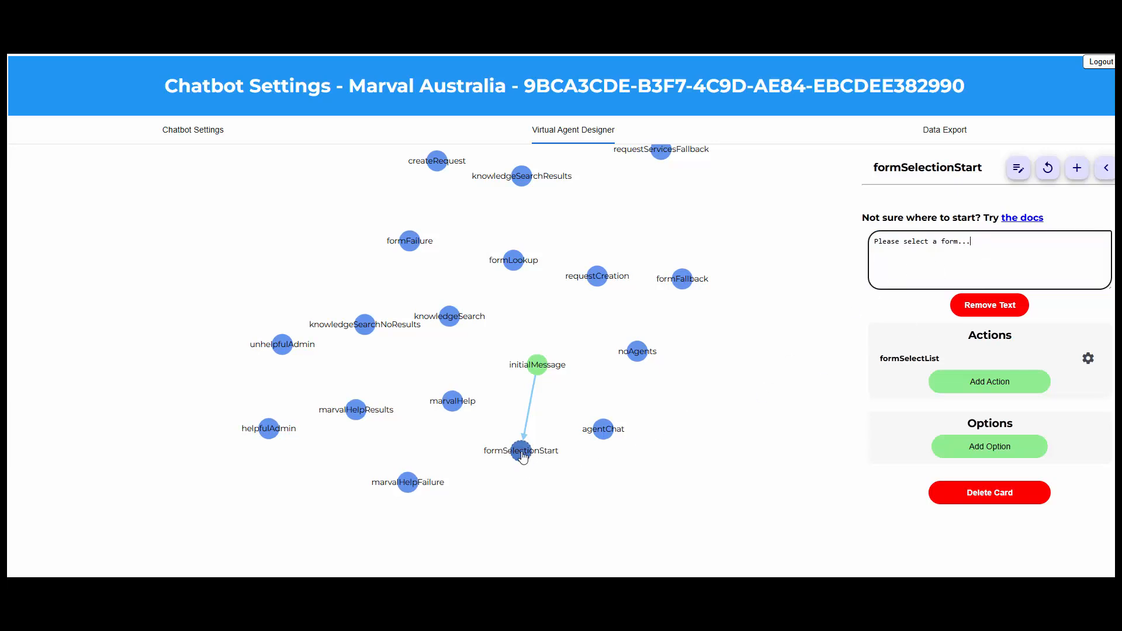
Test the self-service chat's Display Standard Forms option by opening its Test Form link, and return to the portal
left_click(273, 53)
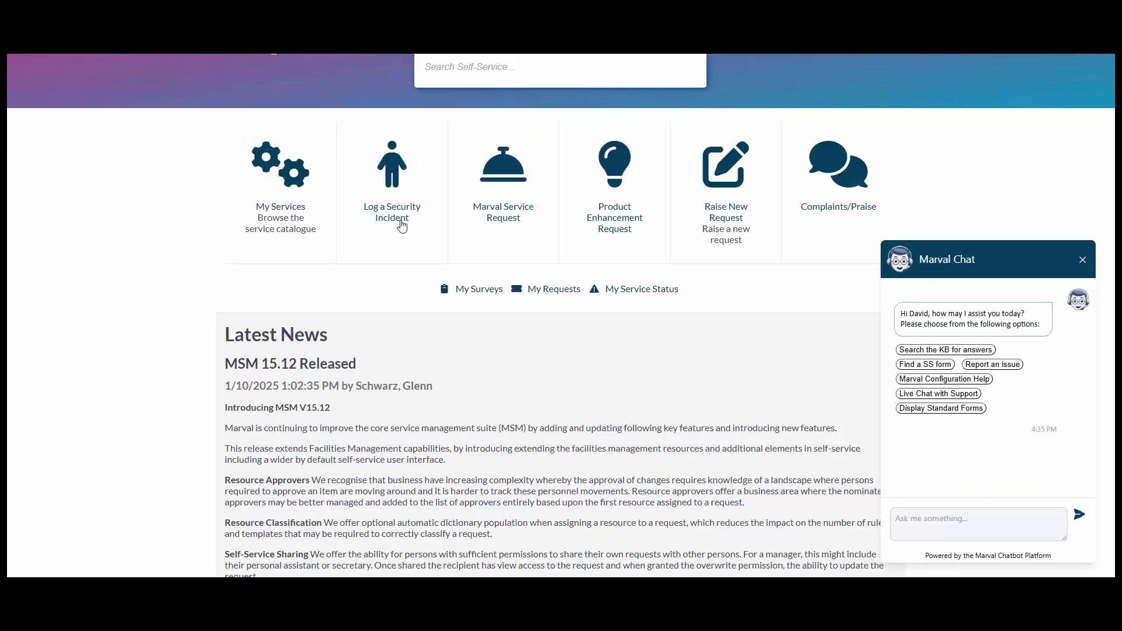
left_click(933, 409)
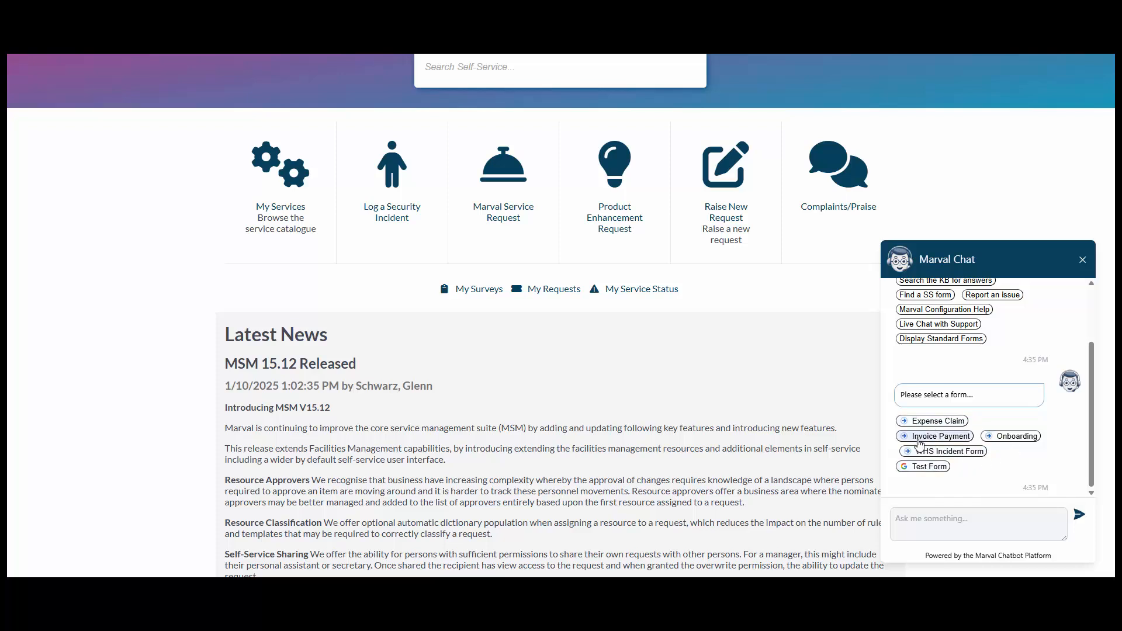
left_click(913, 468)
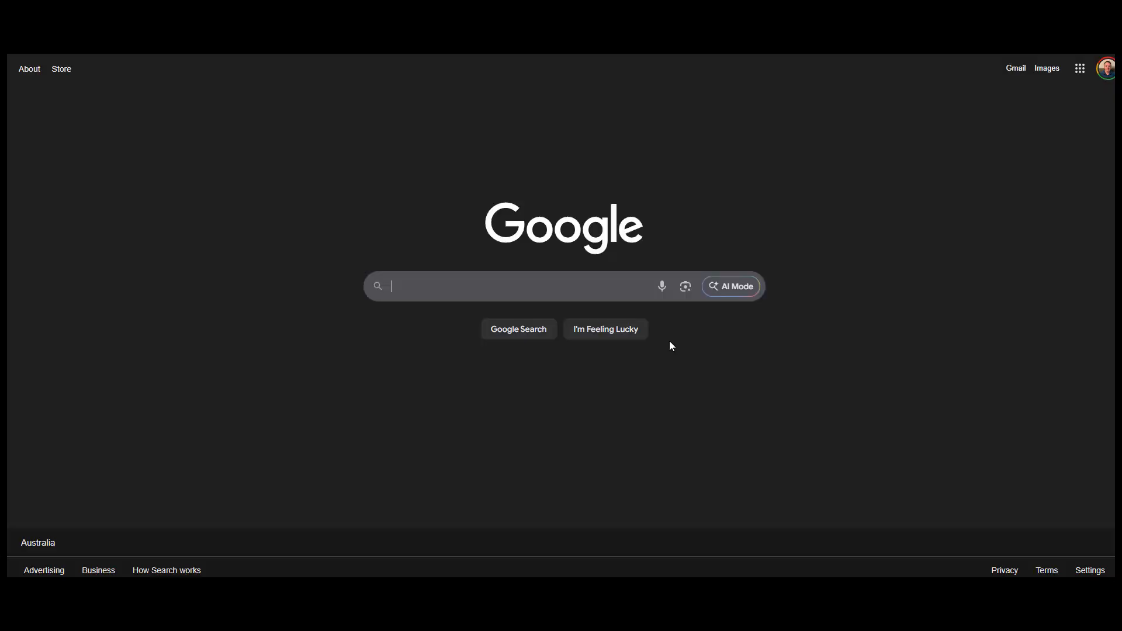
left_click(257, 18)
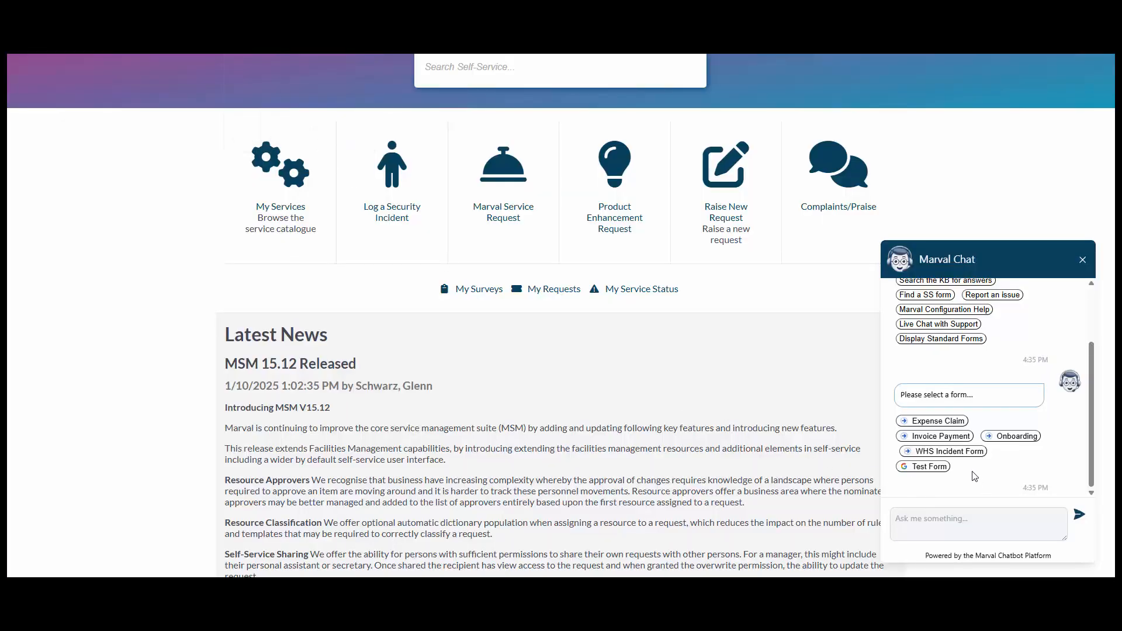
Open the Invoice Payment form from the chat, return to the portal home, and display the chat's standard forms again
left_click(937, 437)
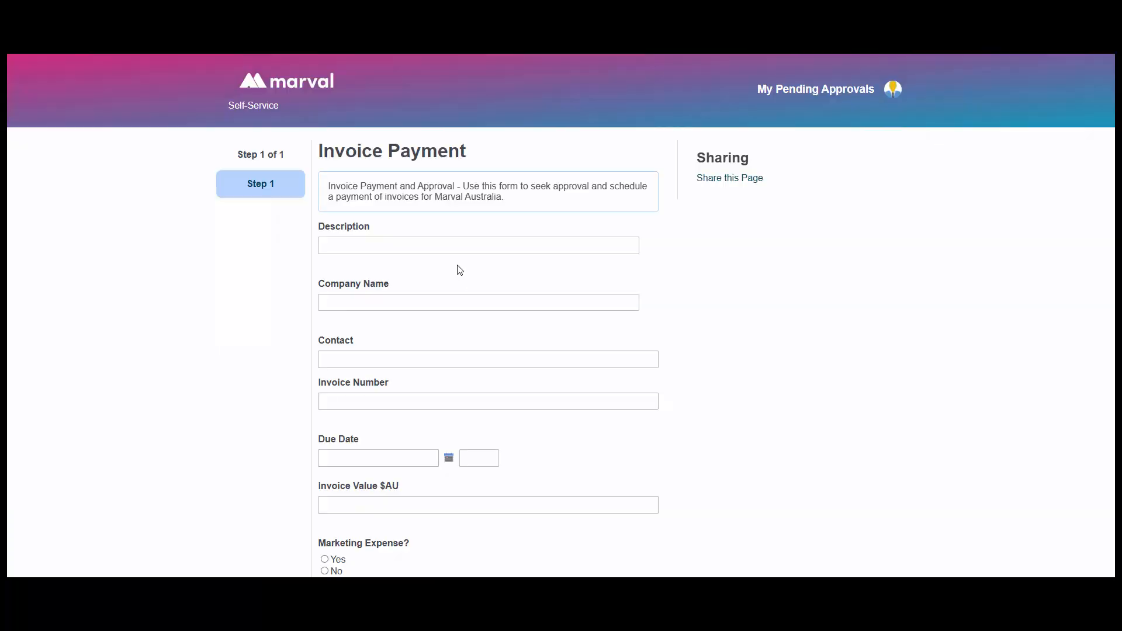
left_click(301, 95)
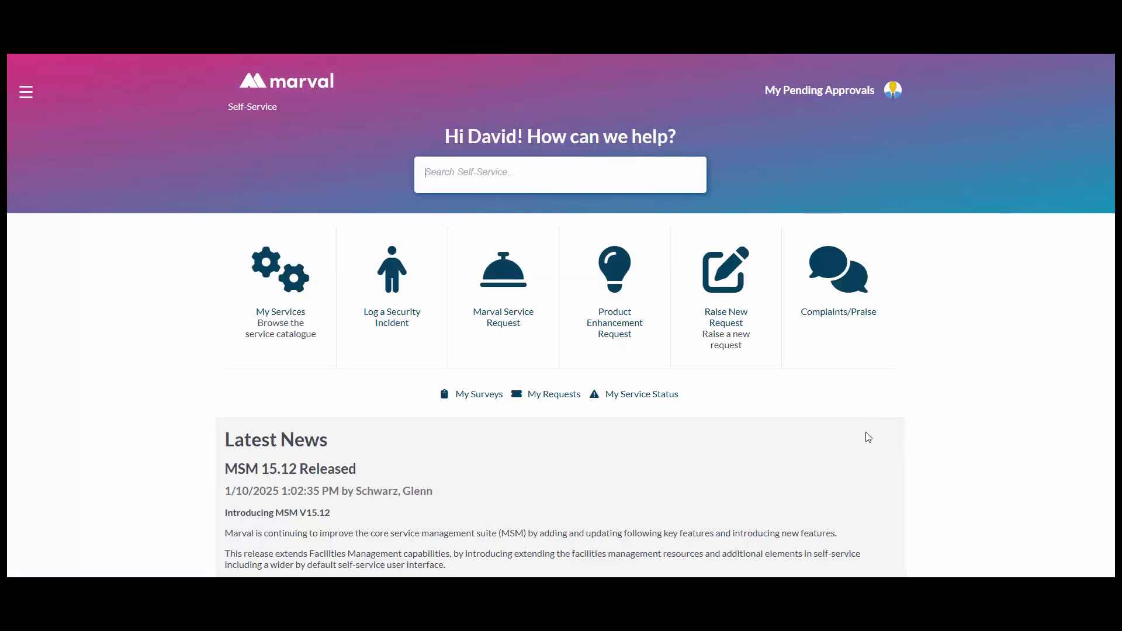
left_click(1067, 546)
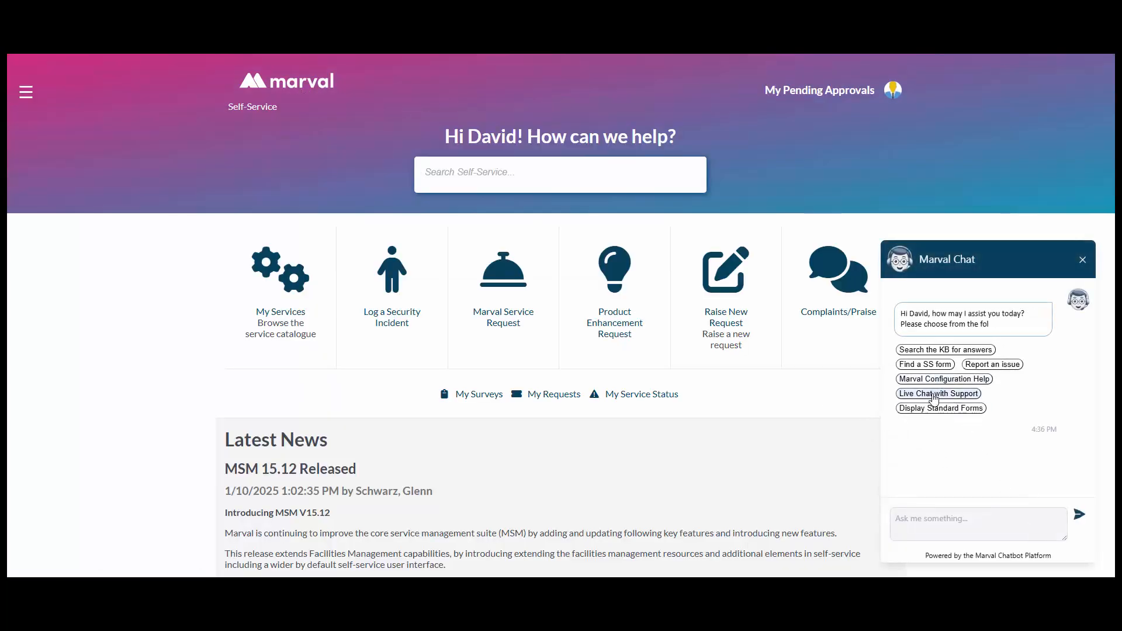
left_click(934, 409)
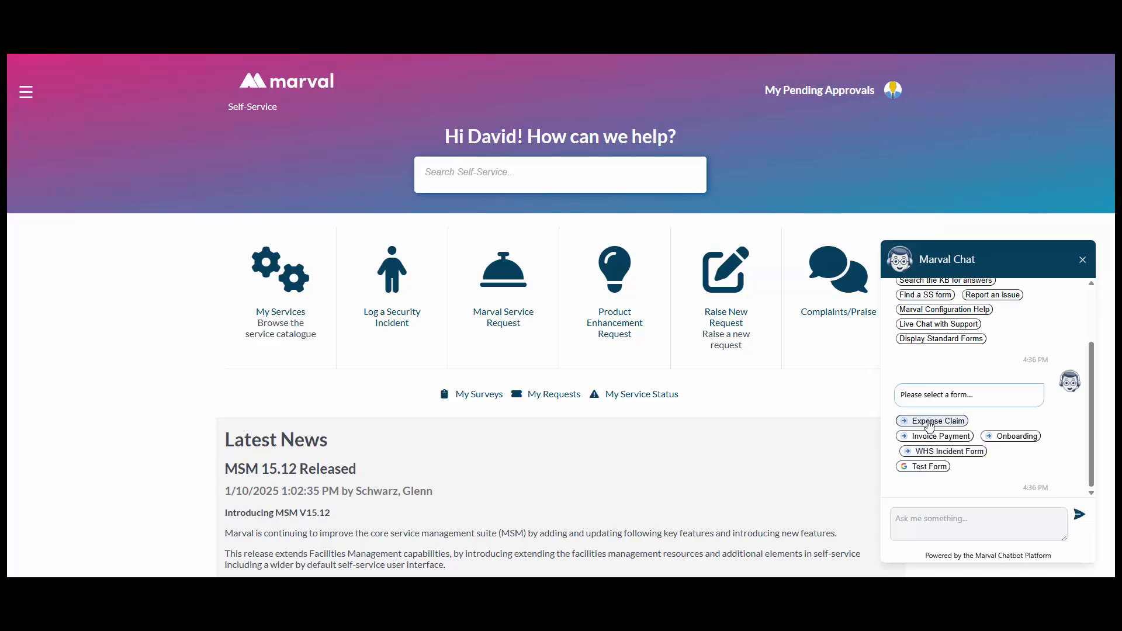